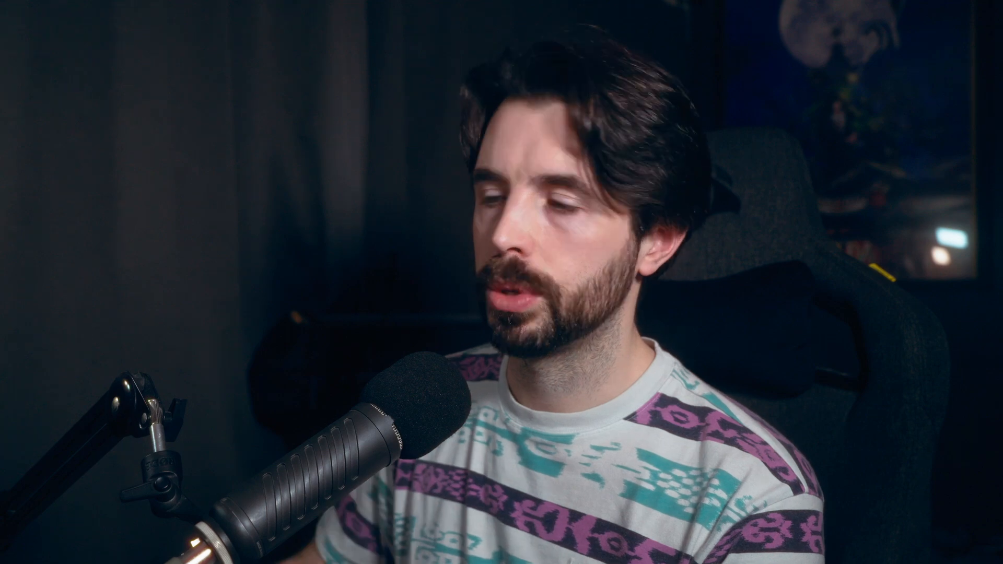
type("P")
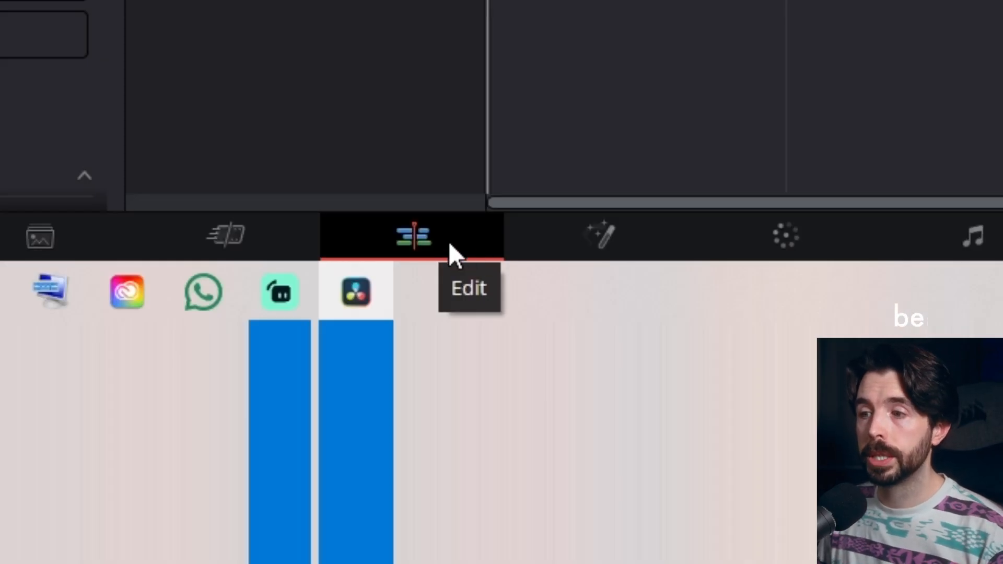
Step: Set the page navigation bar to show both icons and labels
right_click(450, 244)
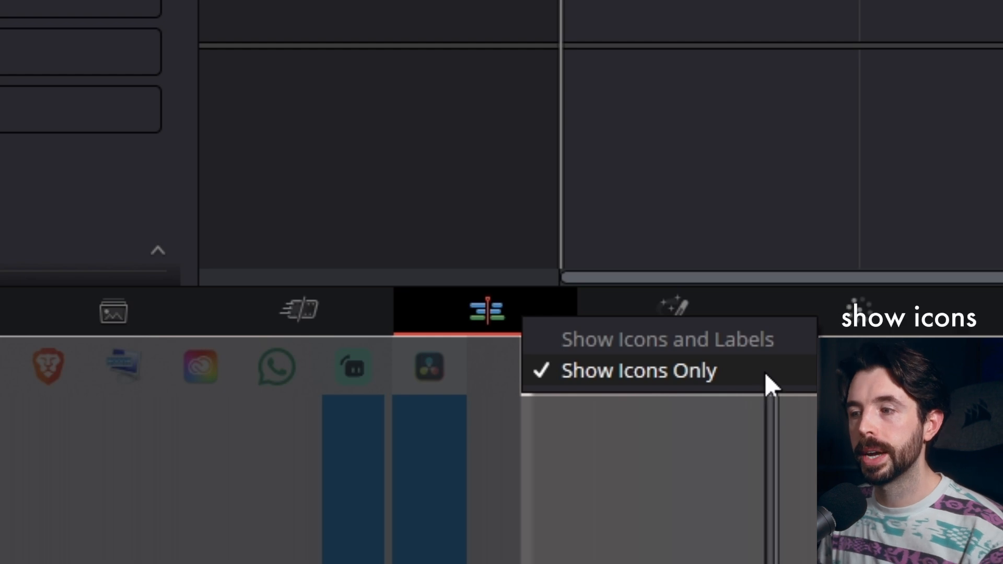
left_click(774, 341)
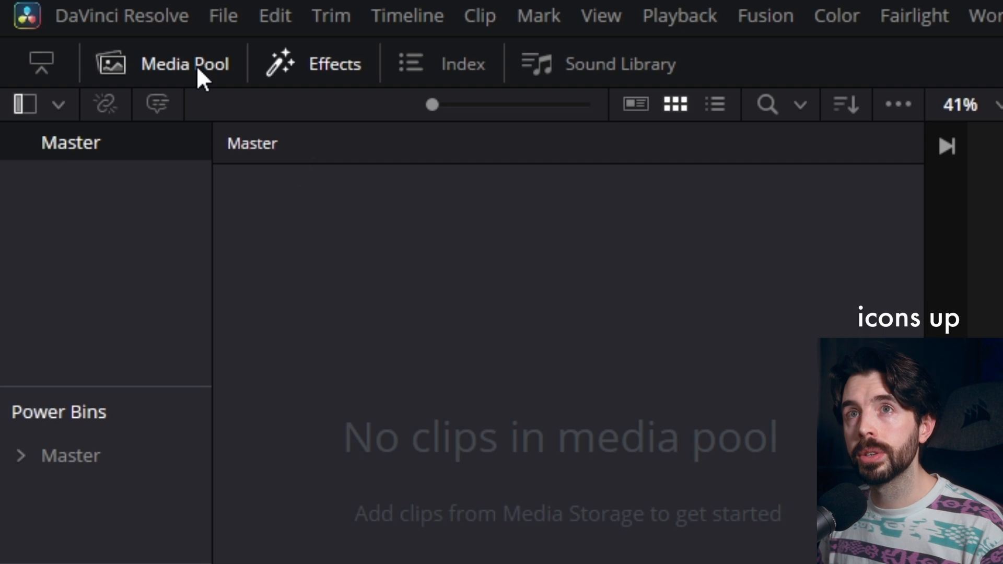
Step: Hide the Effects library and leave the Media Pool displayed for organising the project
left_click(179, 61)
left_click(180, 61)
left_click(179, 61)
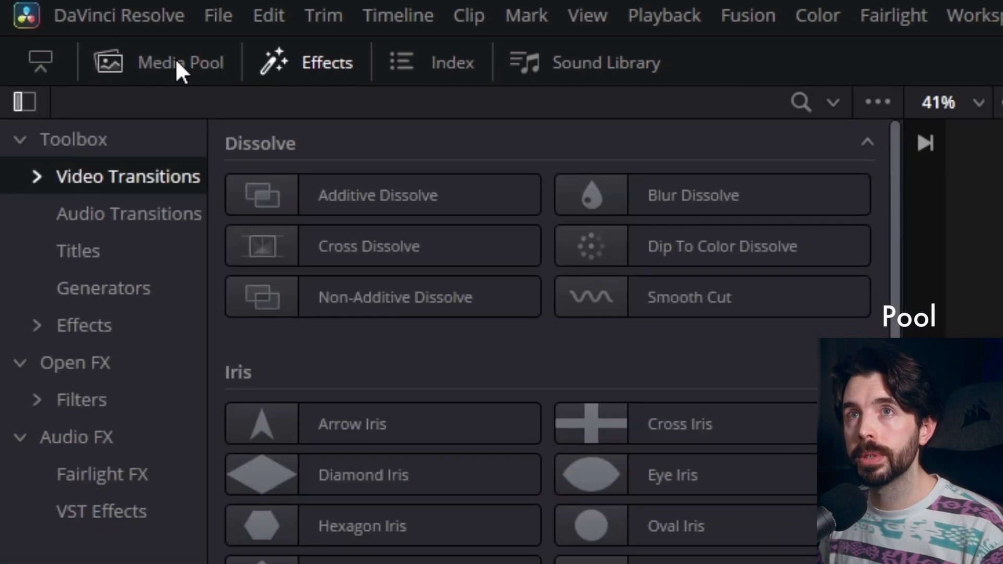
left_click(307, 63)
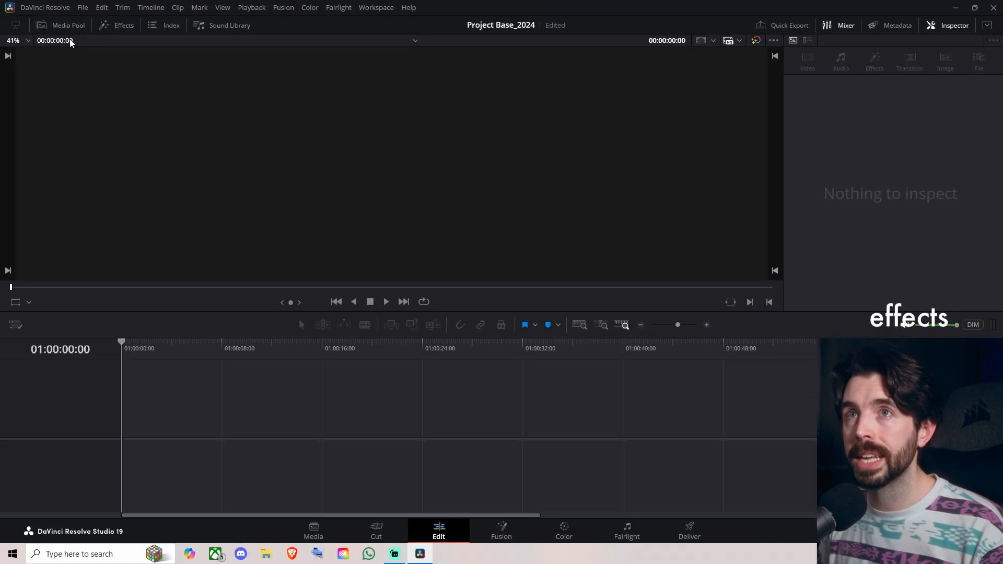
left_click(67, 26)
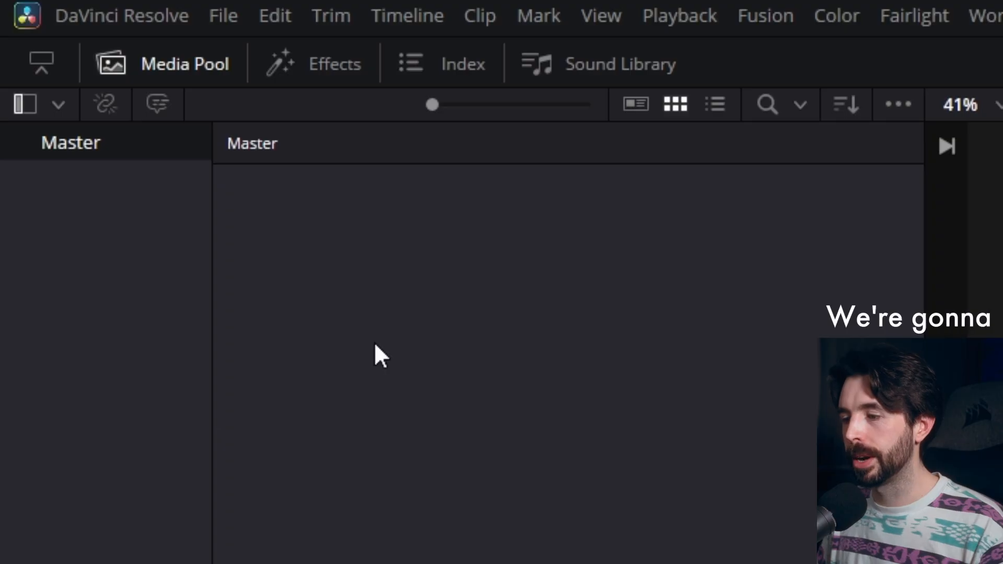
Step: Create a new bin in the Media Pool's Master bin and name it 01_Footage
right_click(375, 345)
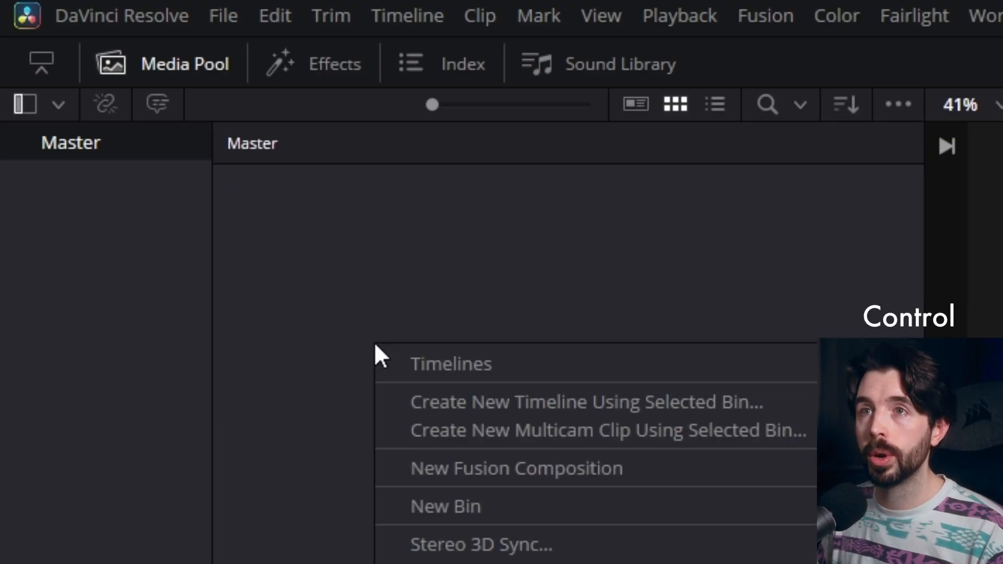
left_click(592, 500)
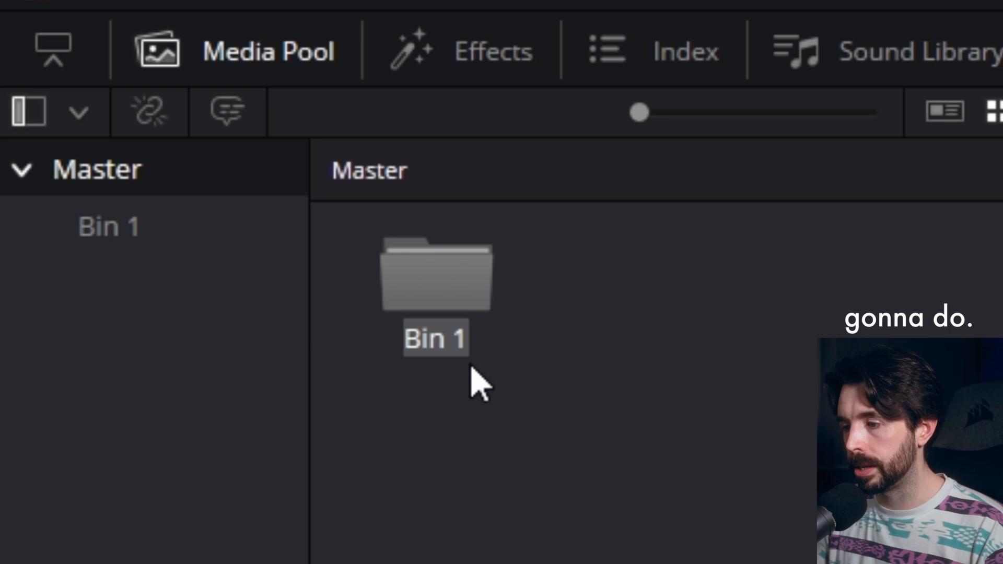
type("01_Foo")
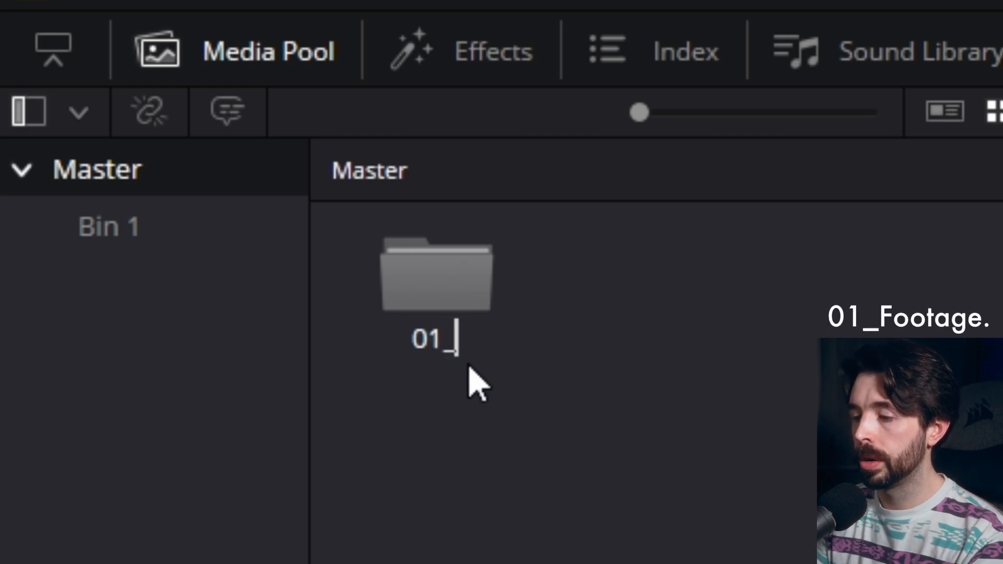
type("tage")
key("Return")
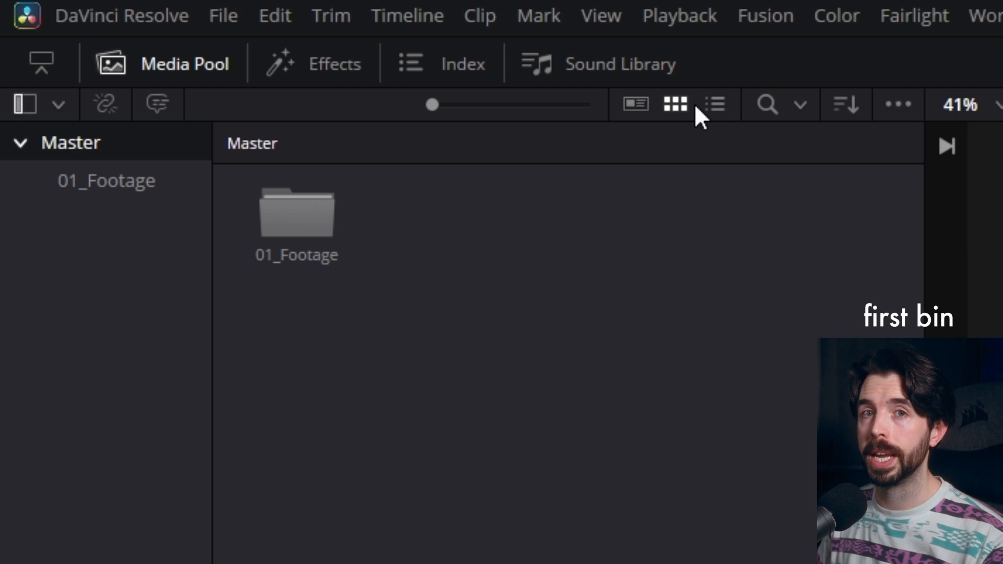
Step: Open the 01_Footage bin and create a sub-bin named A Cam inside it
double_click(297, 214)
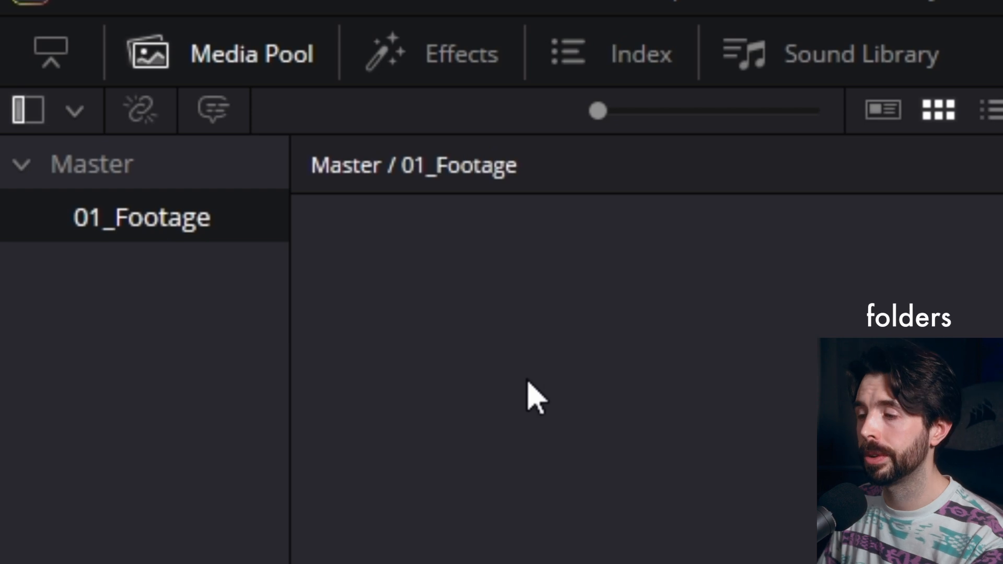
key("ctrl+shift+n")
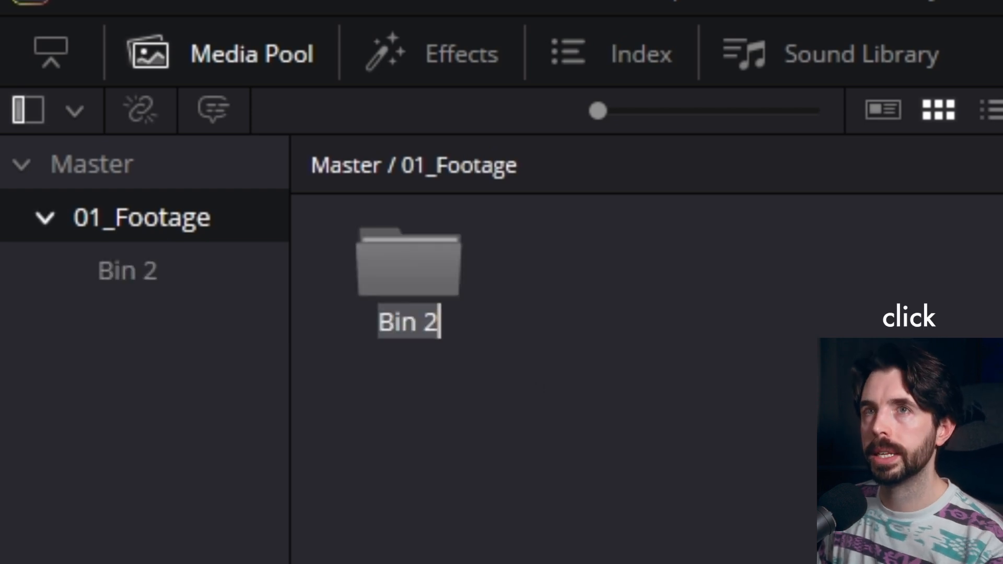
type("A Cam")
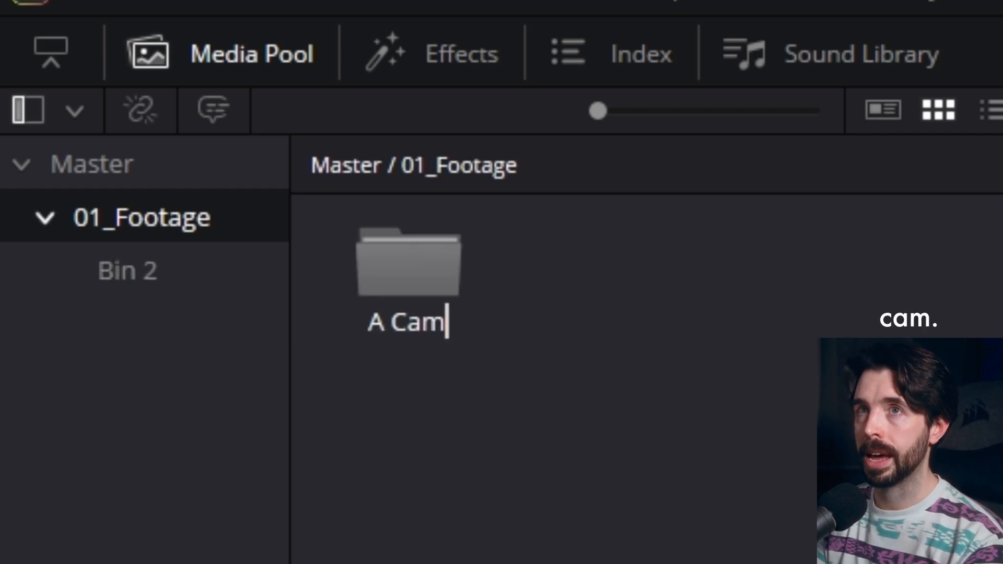
key("Return")
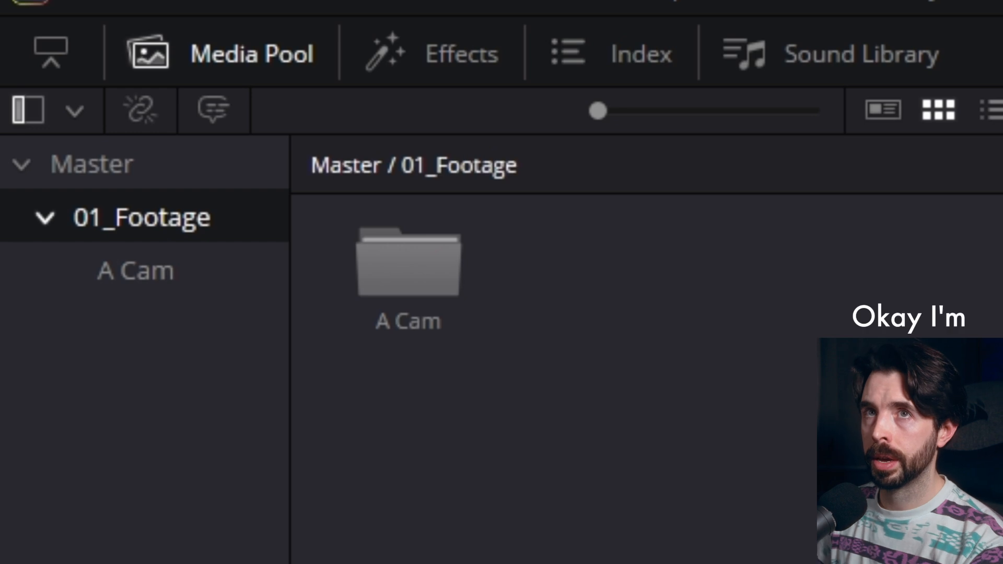
Step: Create a second sub-bin in 01_Footage and name it B Cam
right_click(661, 374)
left_click(731, 563)
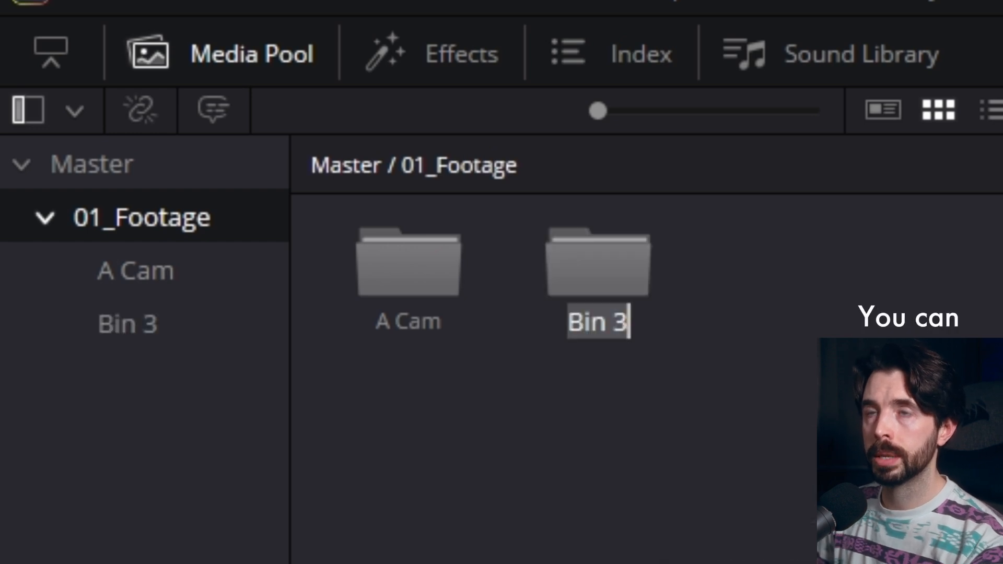
type("B Cam")
key("Return")
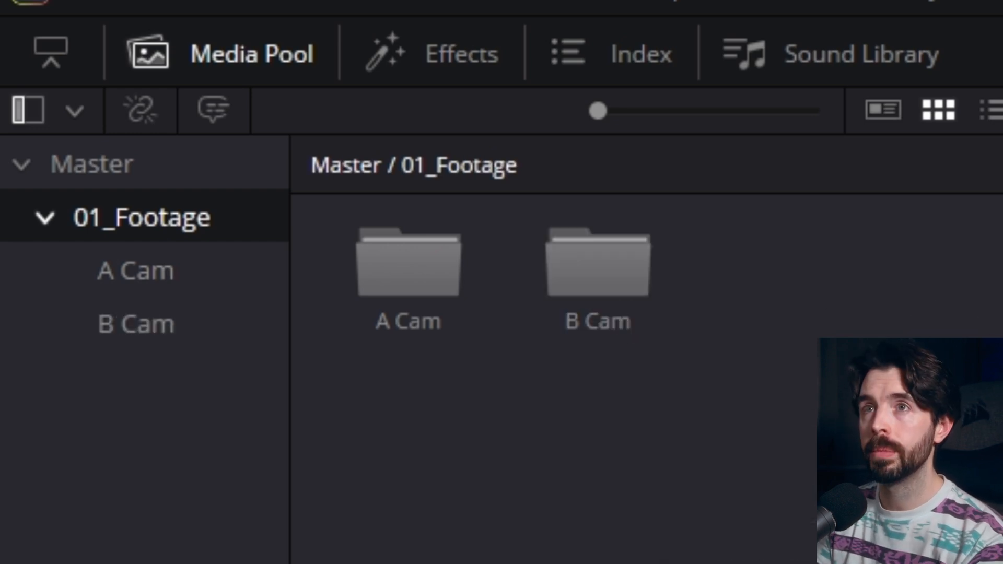
Step: Create a third sub-bin in 01_Footage and name it C cam
key("ctrl+shift+n")
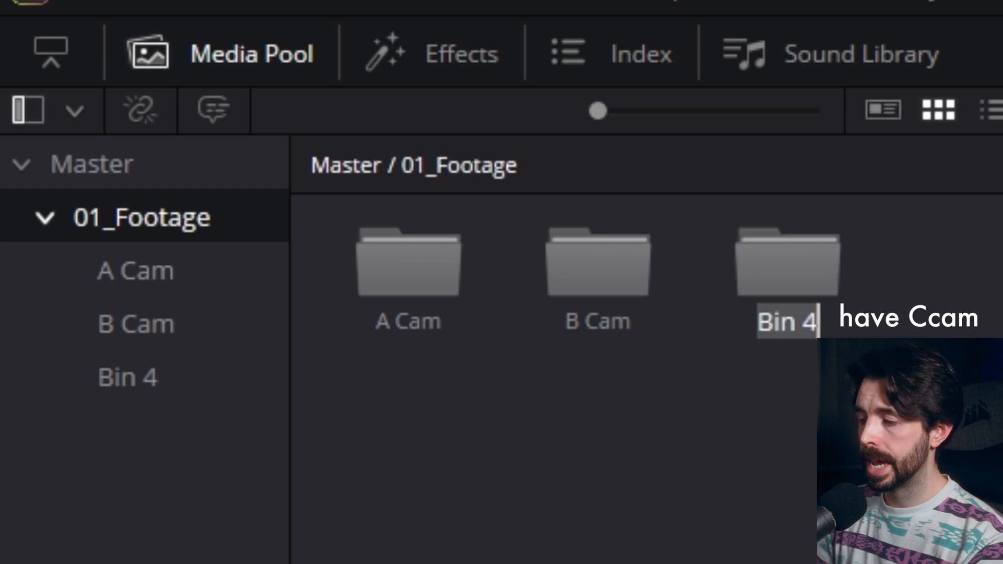
type("C cam")
key("Return")
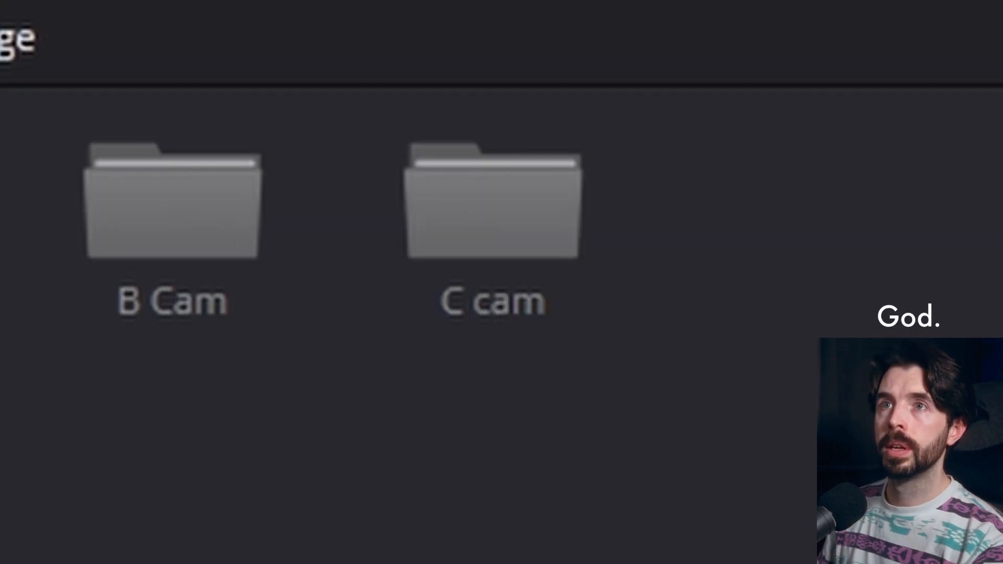
Step: Rename the third camera sub-bin to C Cam with a capital second word
left_click(503, 303)
left_click(503, 303)
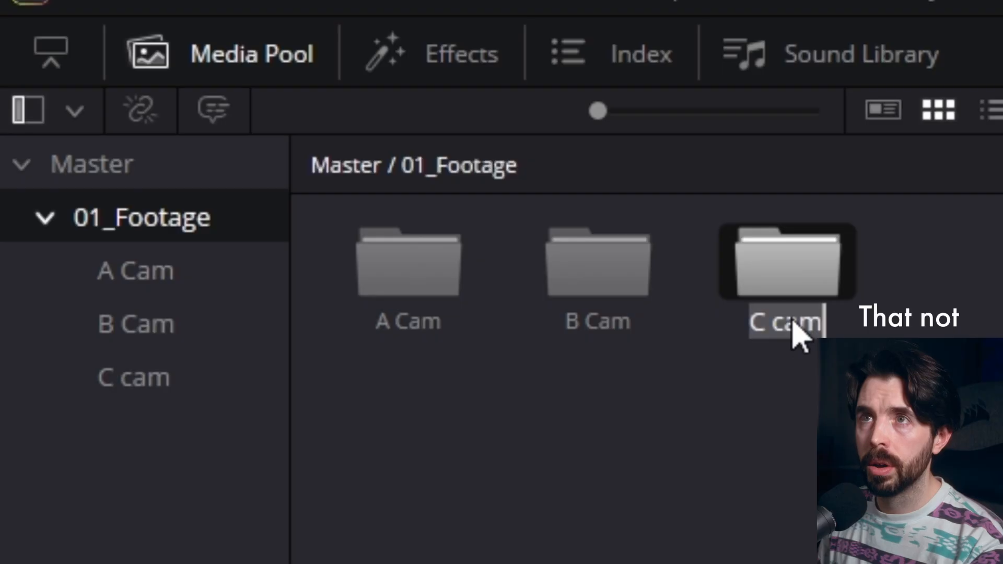
left_click(785, 322)
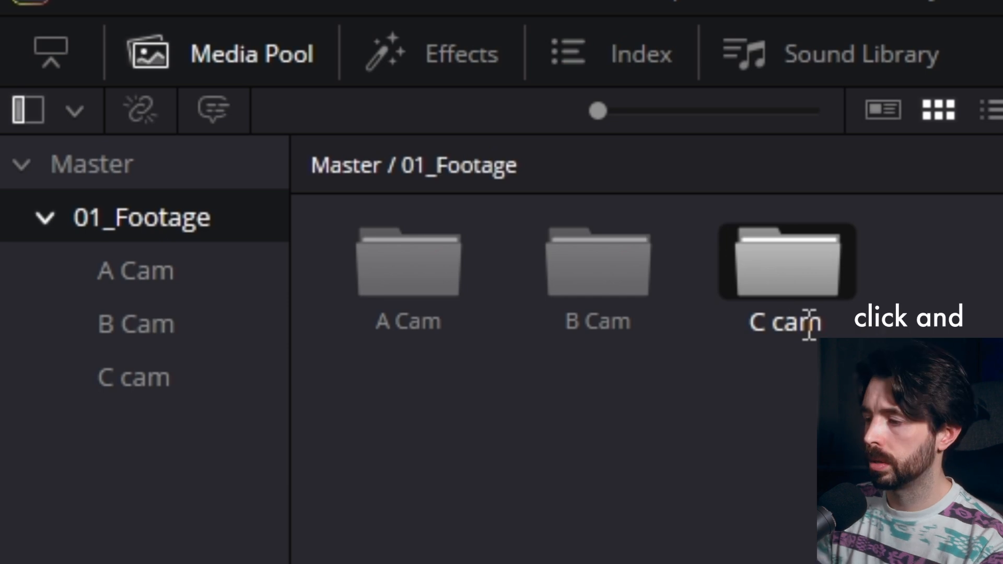
key("BackSpace")
type("C")
key("Return")
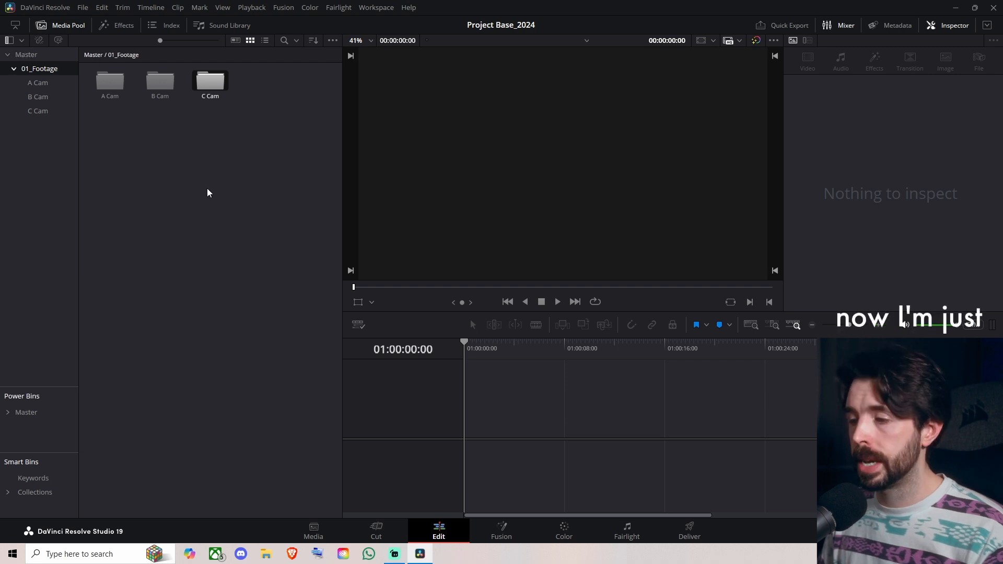
Step: Return to the Master bin and create a new bin named 02_Audio beside 01_Footage
left_click(47, 56)
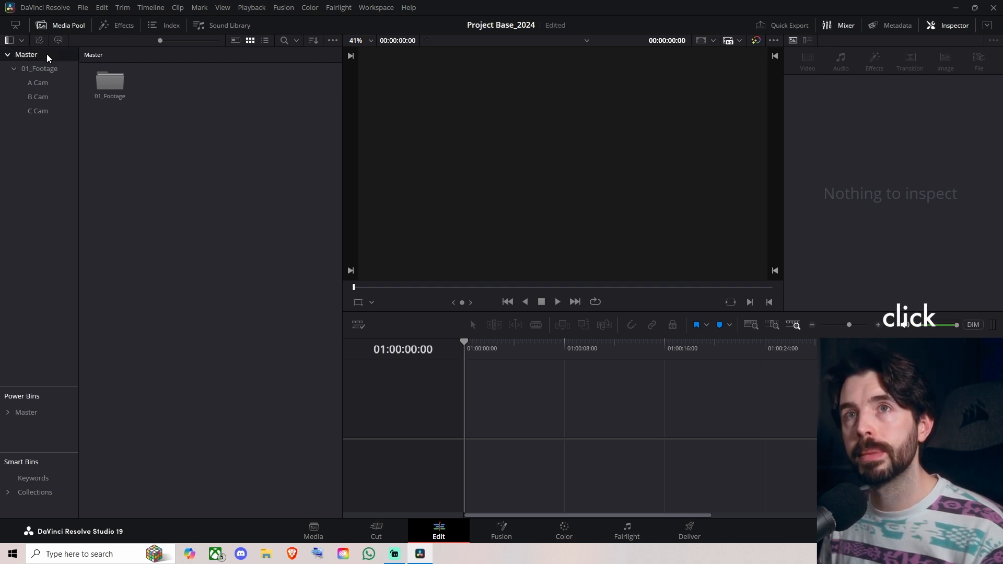
left_click(16, 94)
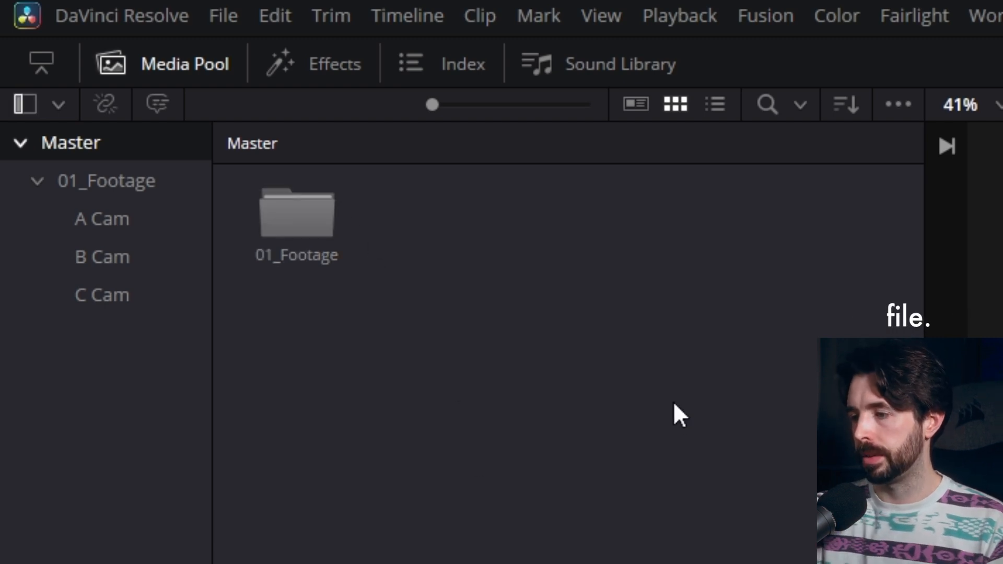
right_click(530, 313)
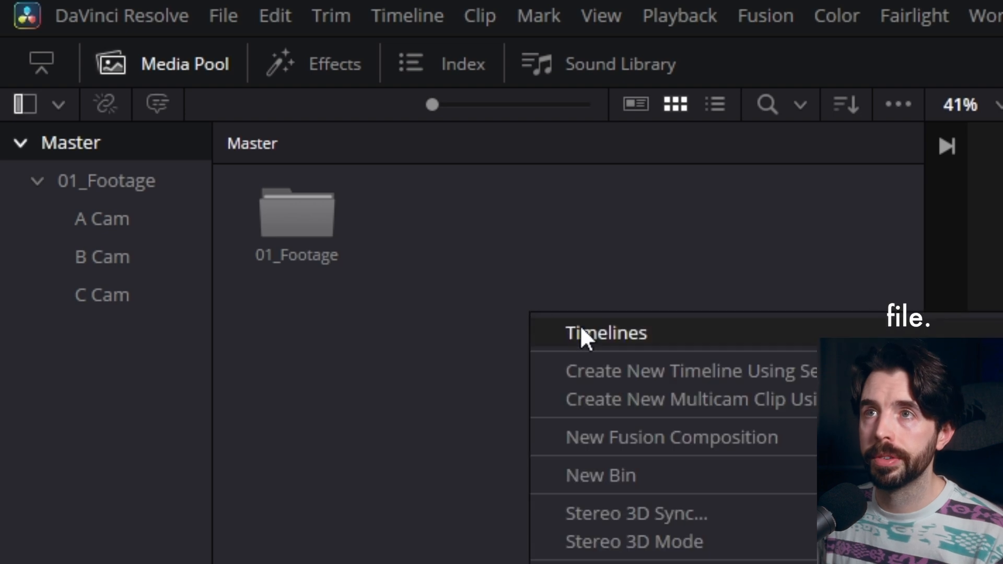
left_click(613, 475)
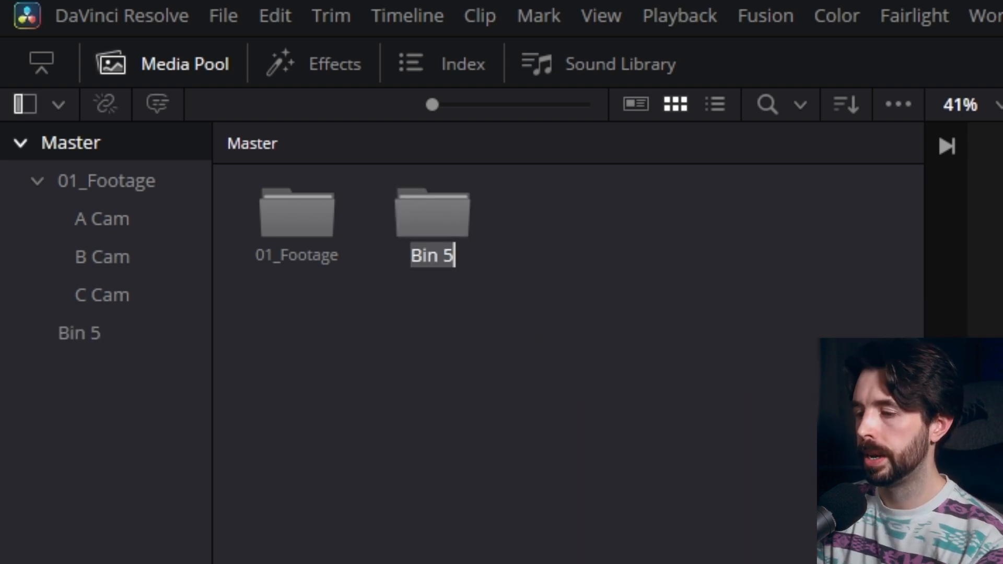
type("02_Audio")
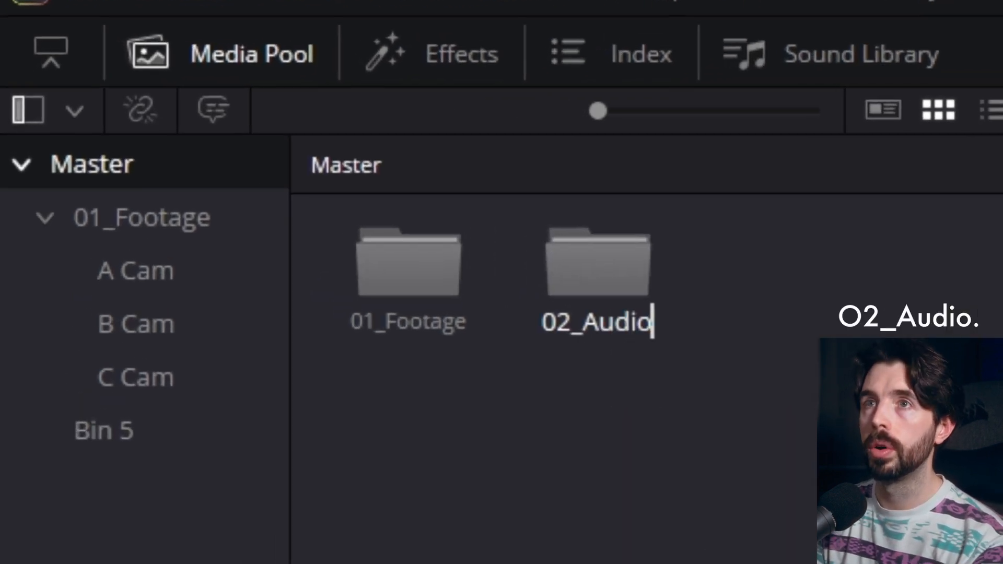
key("Return")
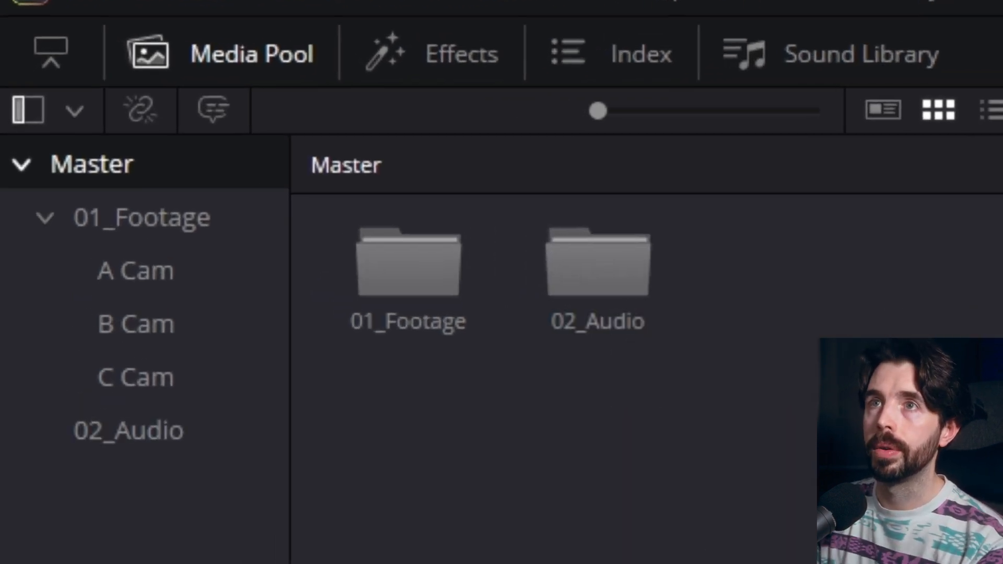
Step: Open the 02_Audio bin and create a sub-bin named Music inside it
double_click(645, 274)
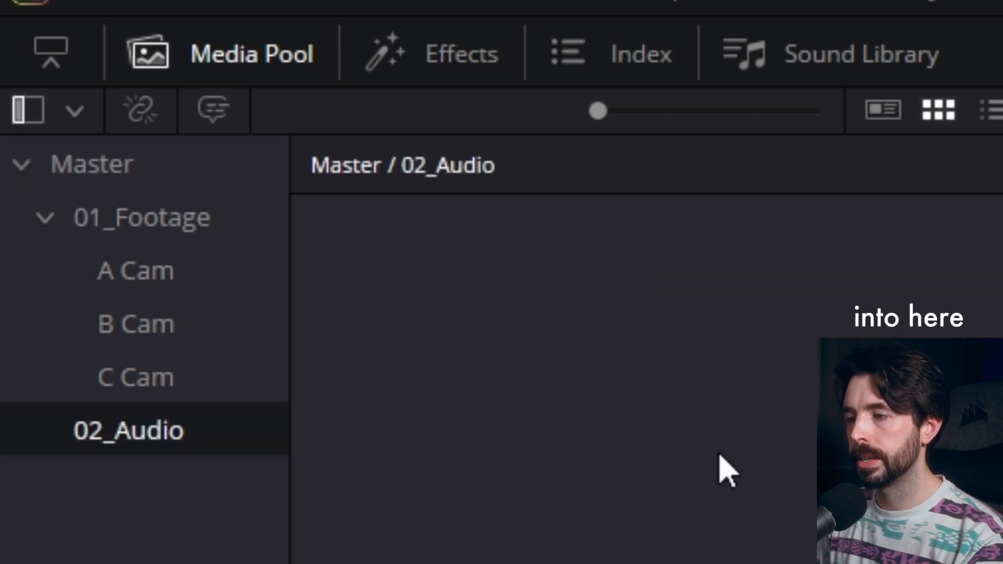
right_click(456, 328)
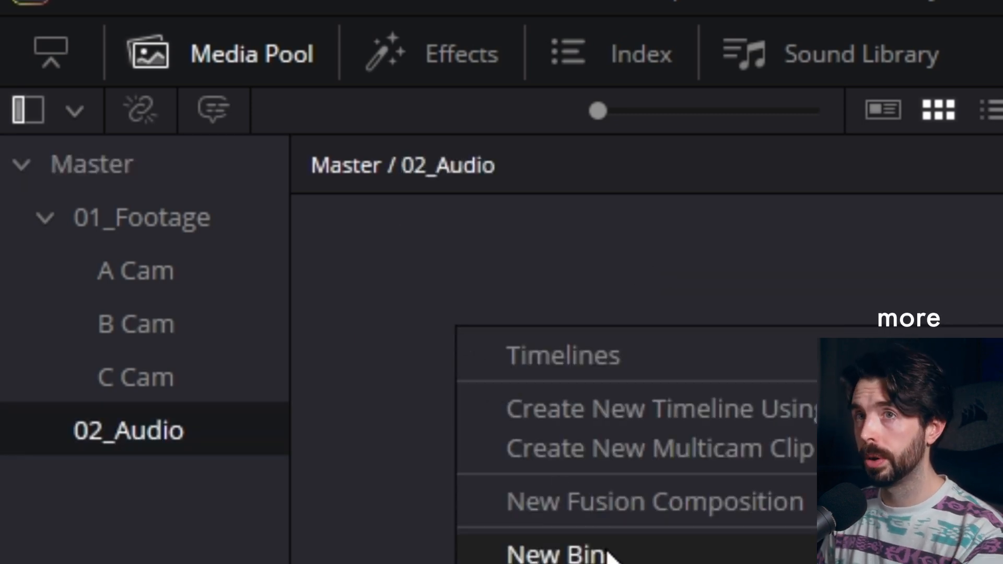
left_click(556, 552)
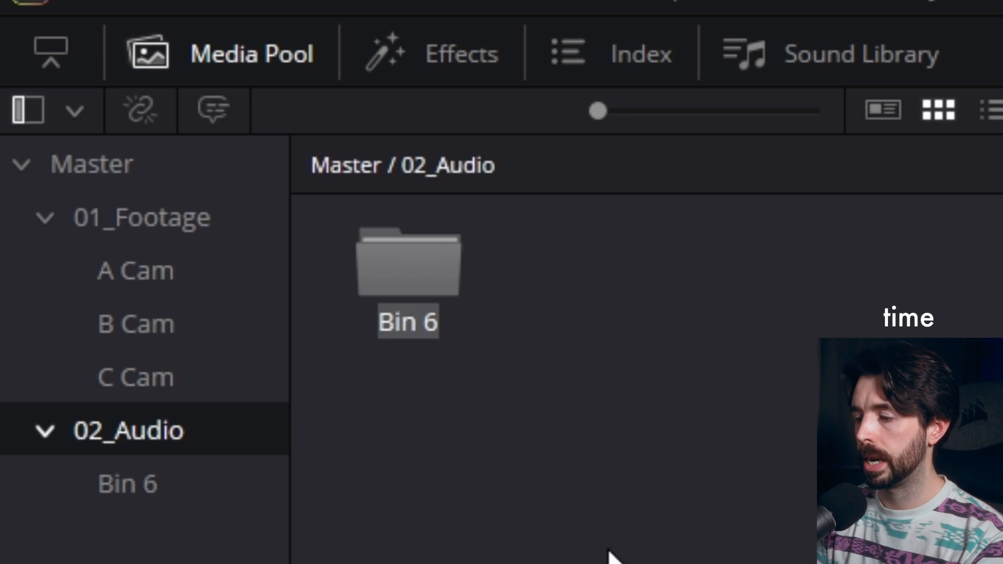
type("Music")
key("Return")
Step: Add two more sub-bins to 02_Audio, named SFX and Voice Over
right_click(568, 325)
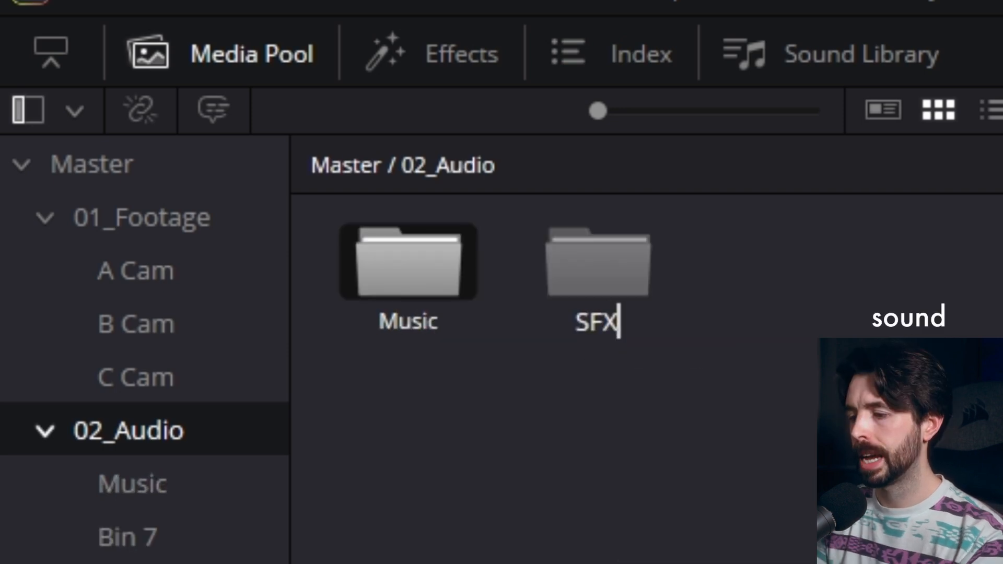
key("Return")
key("ctrl+shift+n")
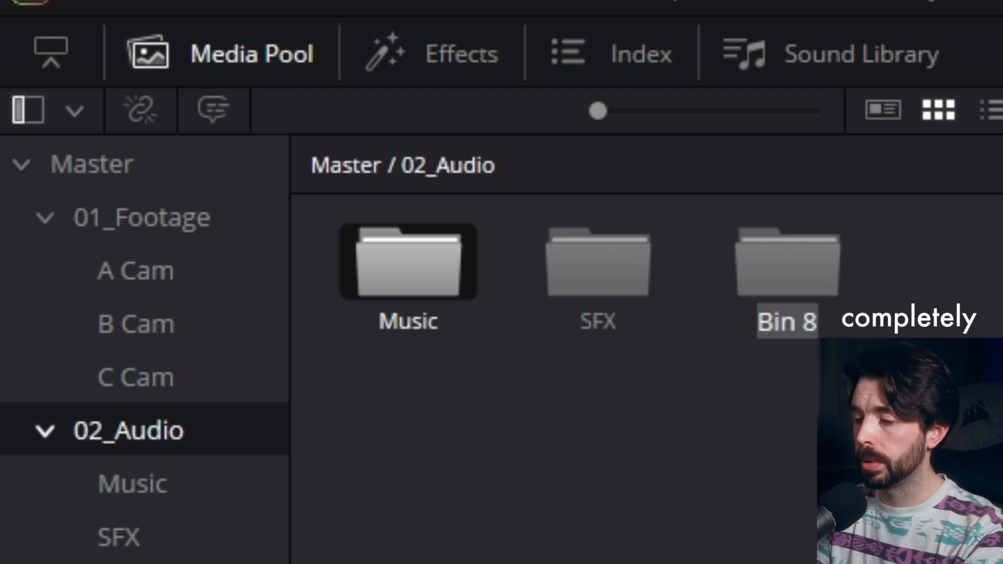
type("Voice Over")
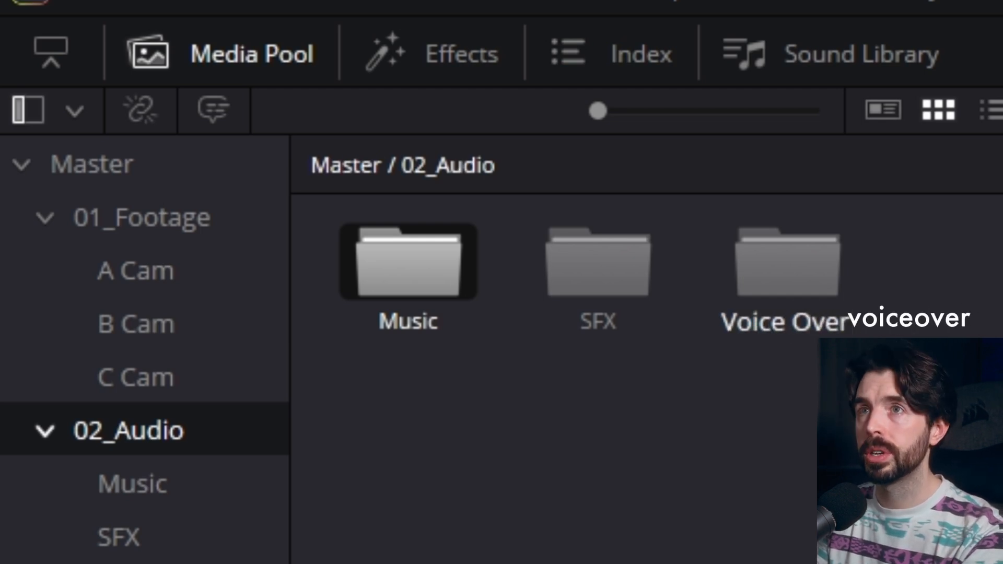
key("Return")
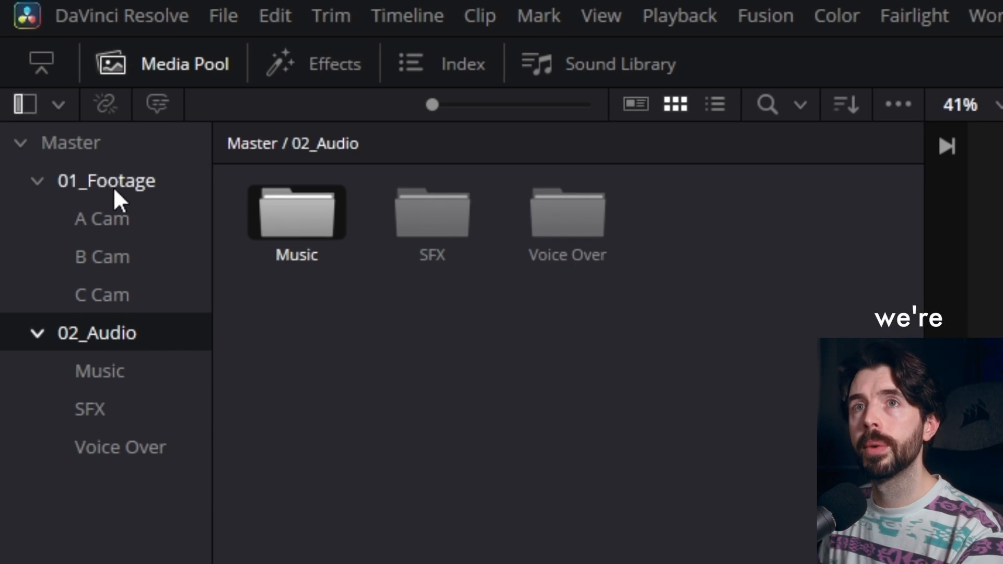
Step: Return to the Master bin and create a new bin named 03_Graphics beside 02_Audio
left_click(92, 141)
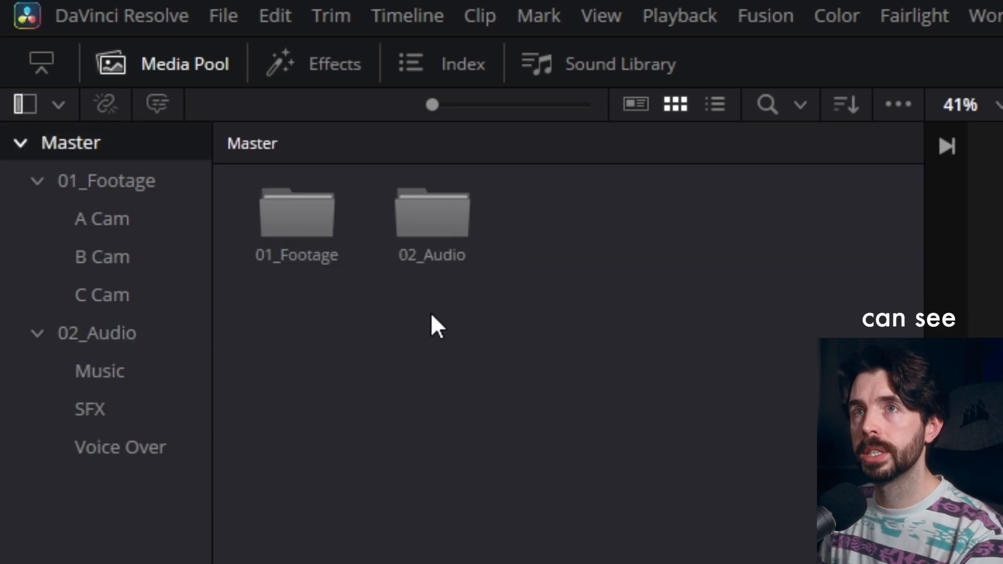
right_click(627, 288)
left_click(802, 447)
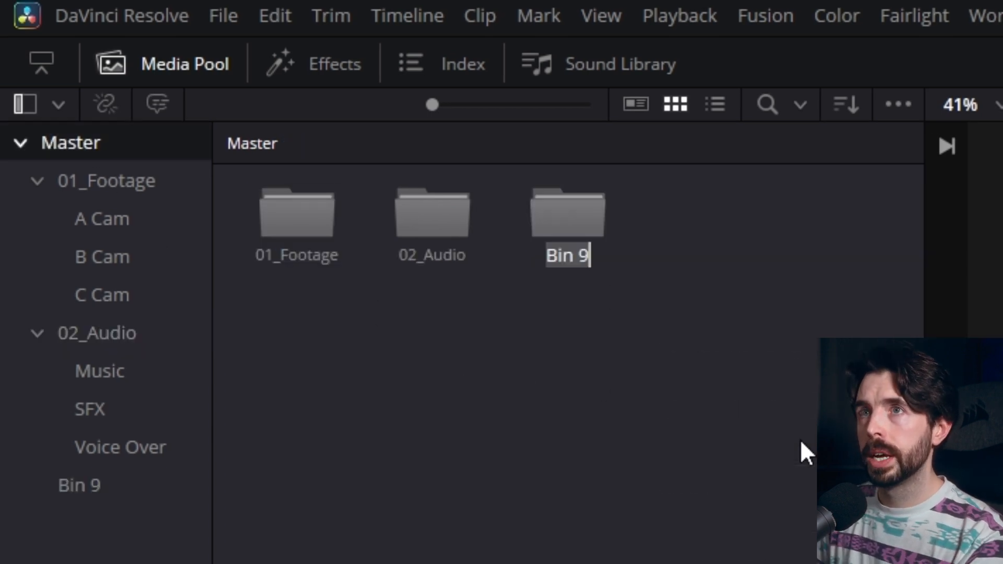
type("03_")
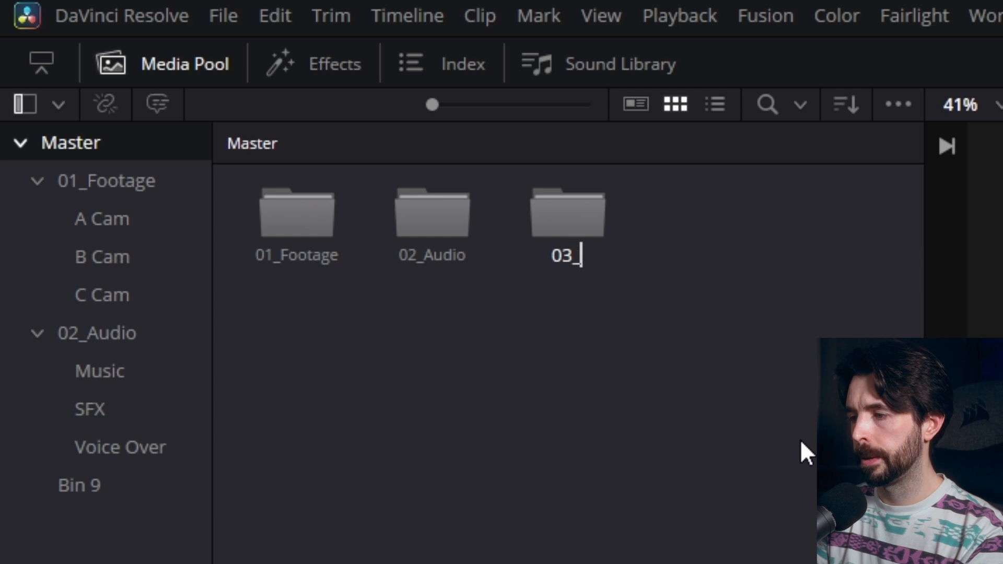
type("Graphics")
key("Return")
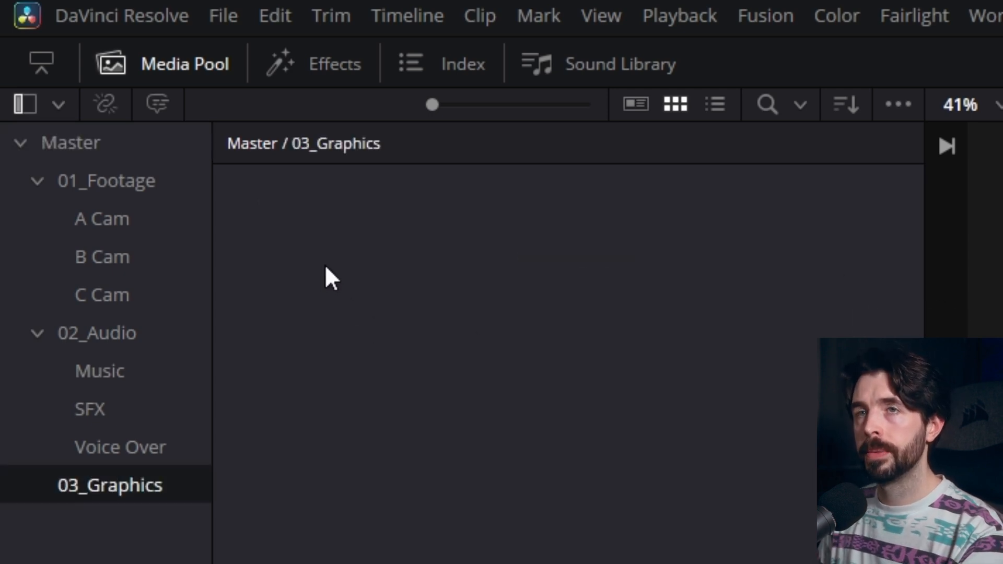
Step: Open the 03_Graphics bin and create a sub-bin named Logos inside it
right_click(325, 265)
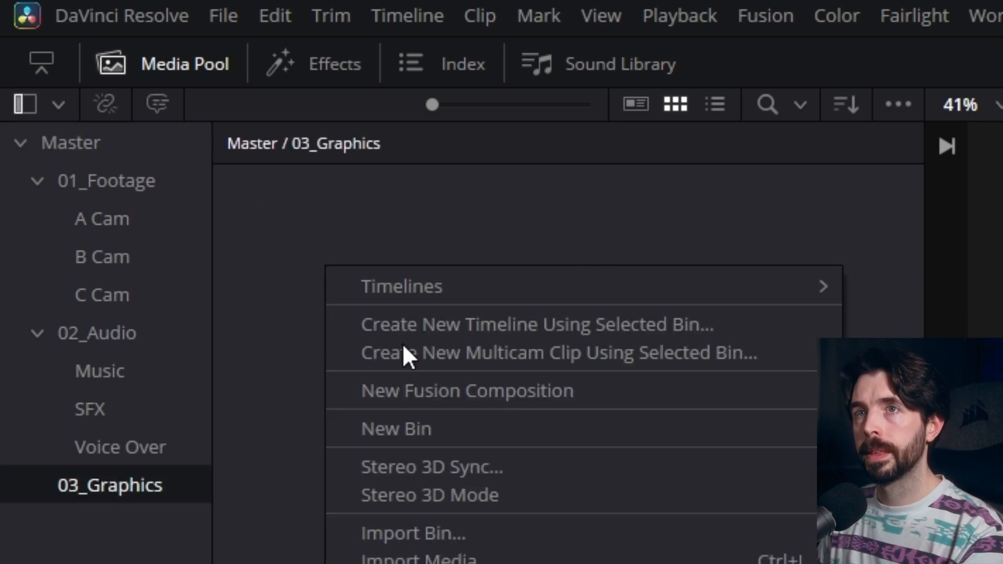
left_click(456, 418)
type("Logos")
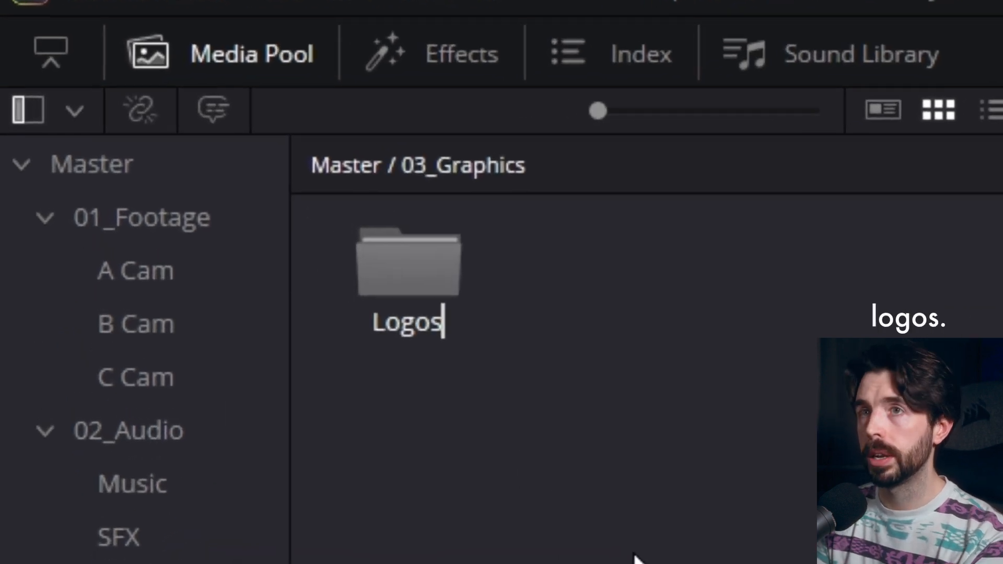
key("Return")
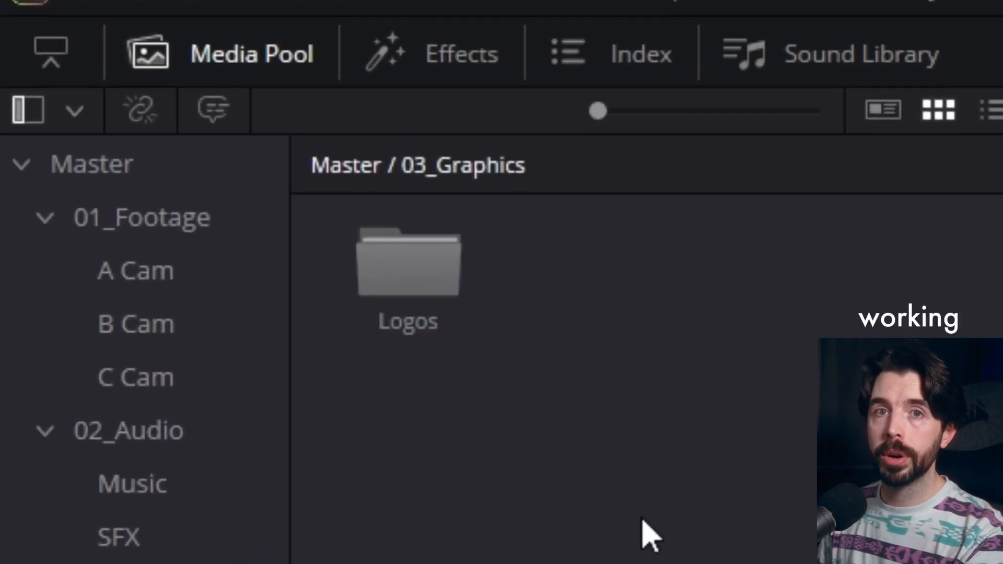
Step: Add a second sub-bin named Motion Graphics to 03_Graphics, beside Logos
right_click(701, 491)
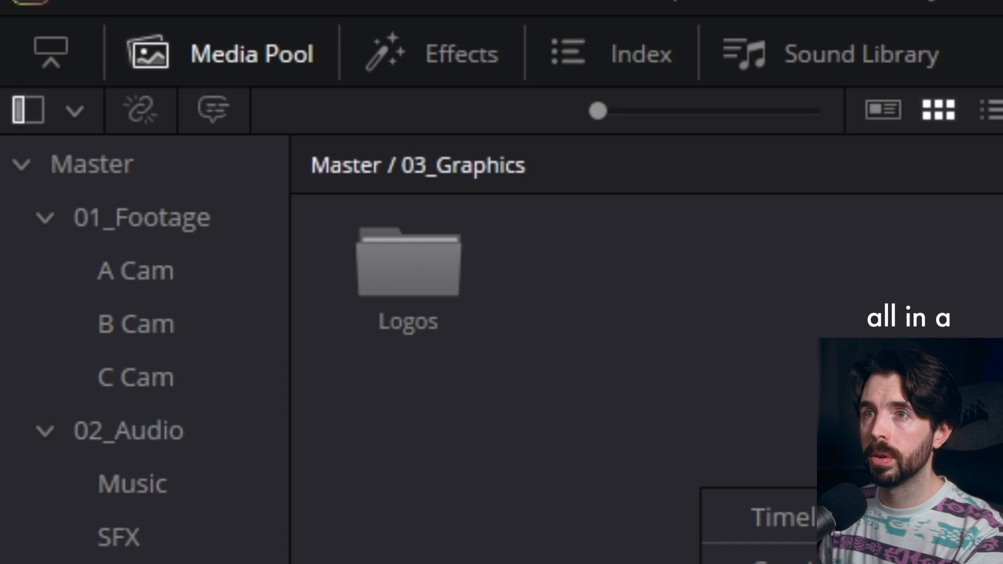
left_click(757, 562)
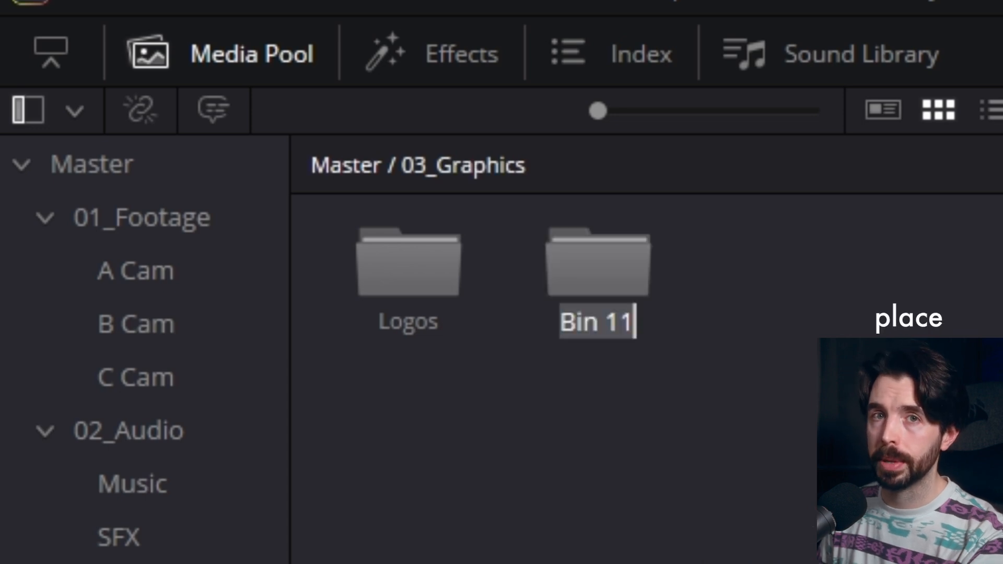
type("Mo")
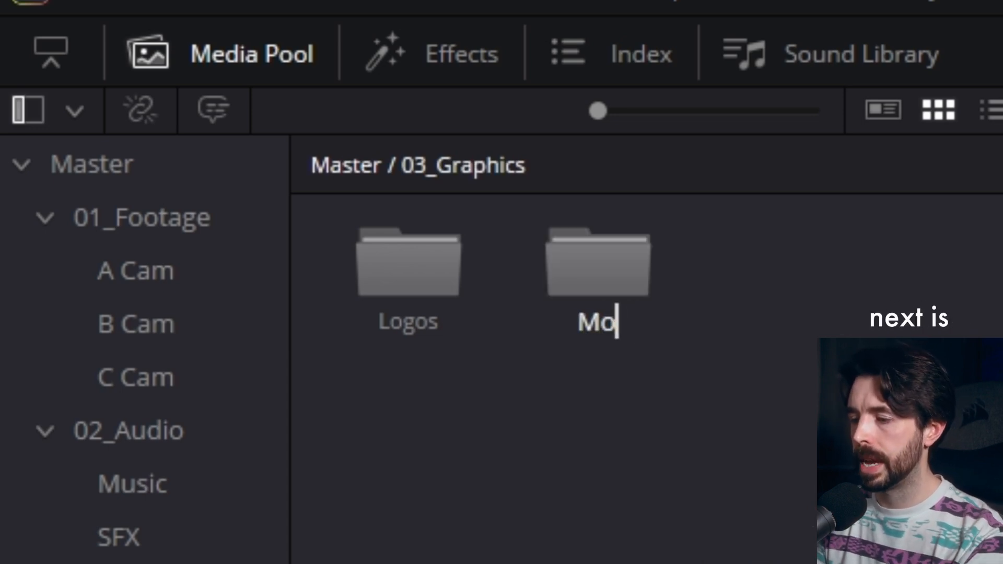
type("tion Graphics")
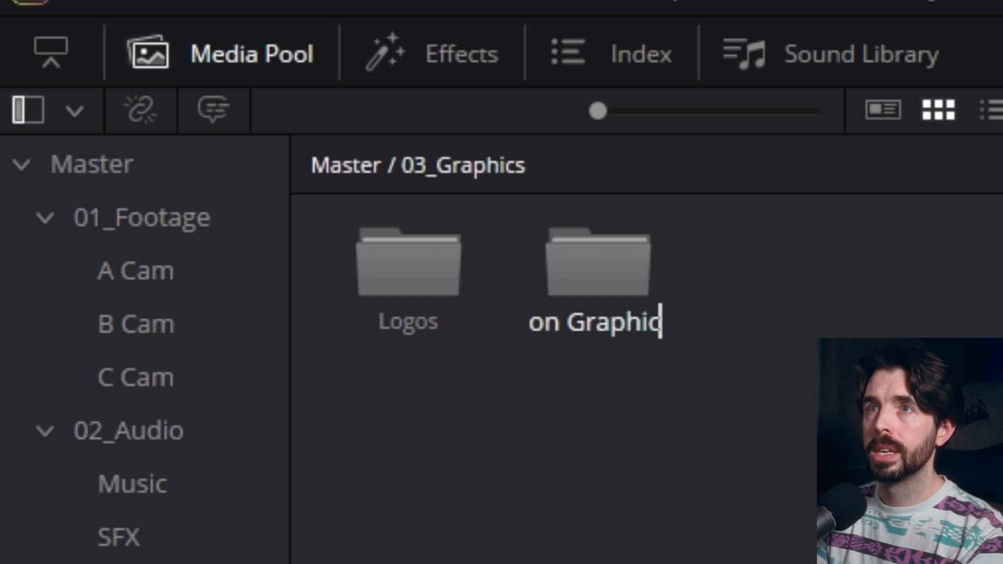
key("Return")
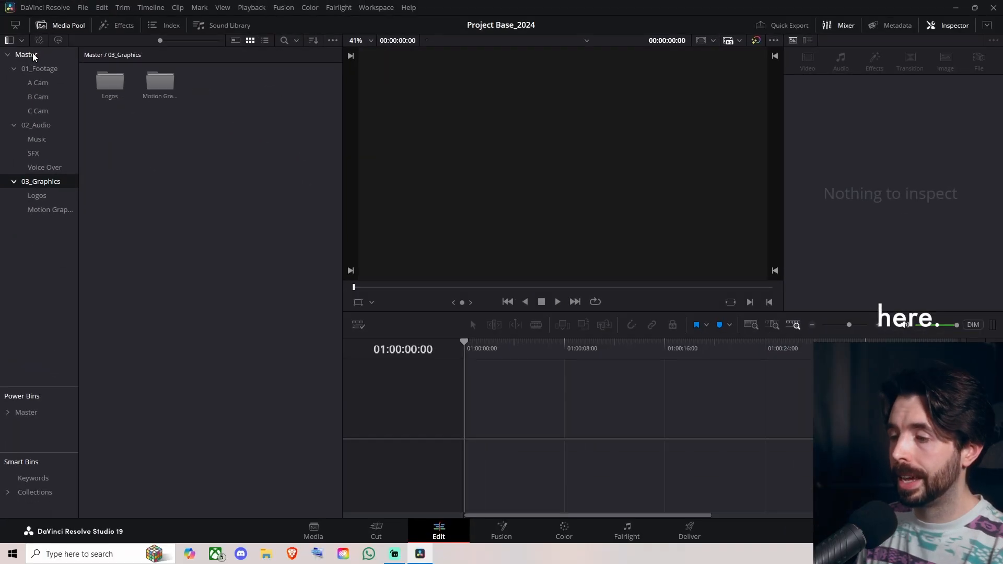
Step: Return to the Master bin and create a new bin named 04_Project Files
left_click(116, 162)
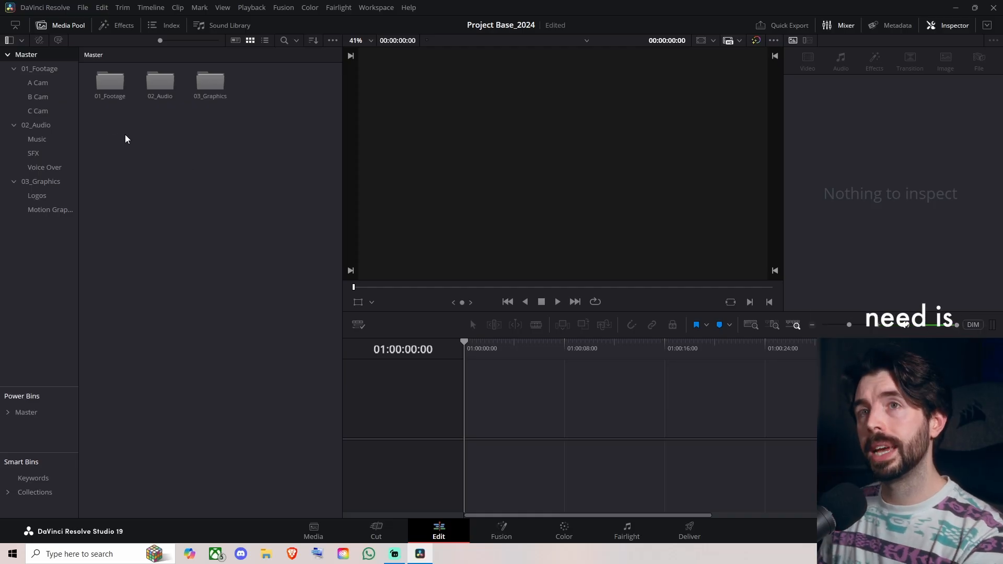
key("ctrl+shift+n")
type("04_P")
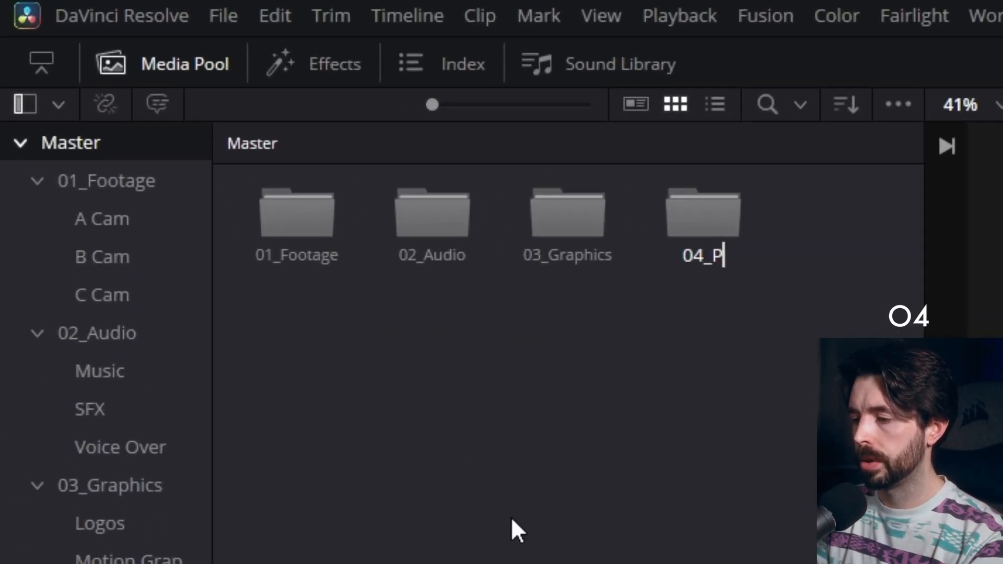
type("rohje")
key("BackSpace")
key("BackSpace")
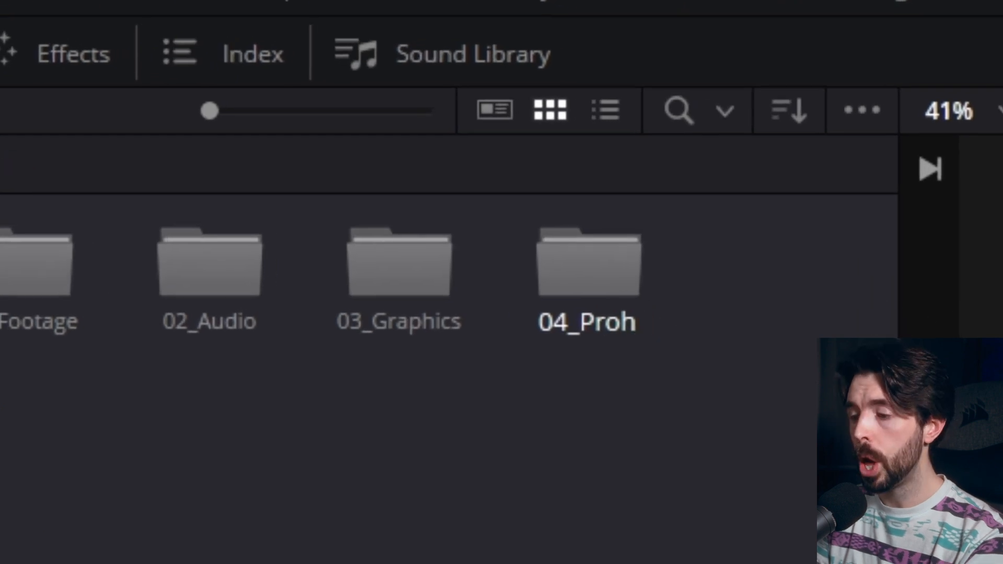
key("BackSpace")
type("ject Files")
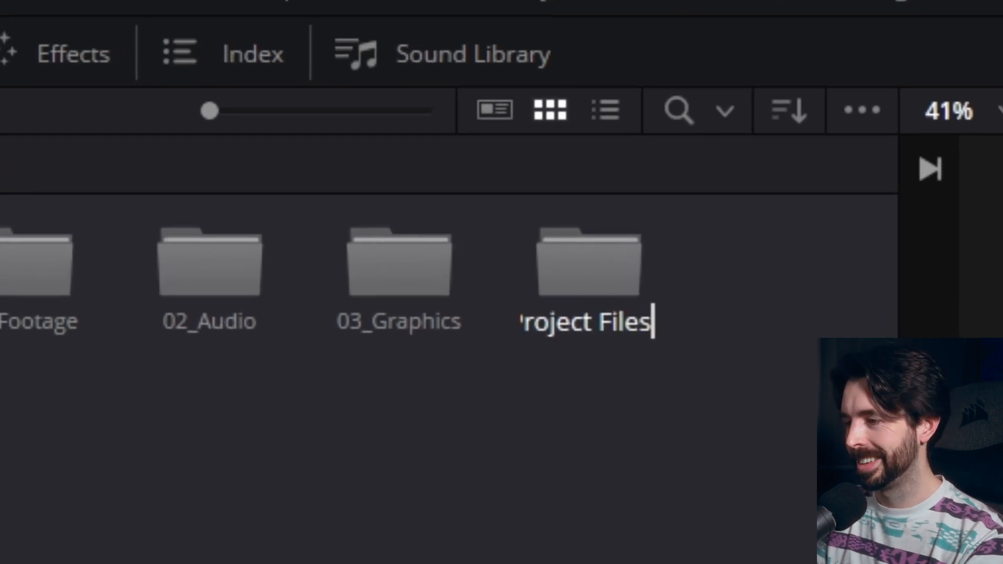
key("Return")
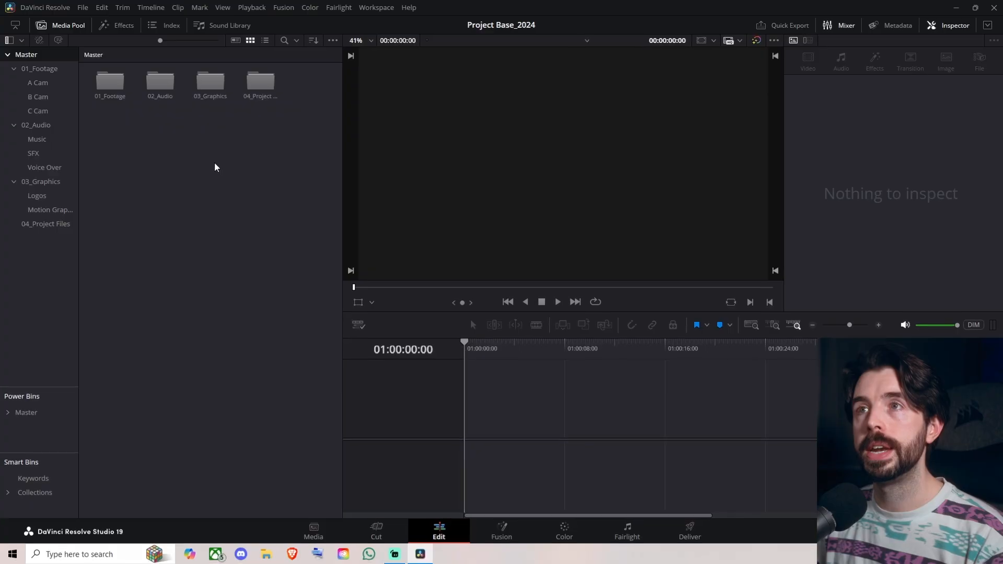
Step: Create another bin in Master named 05_Fusion Clips, following 04_Project Files
right_click(214, 166)
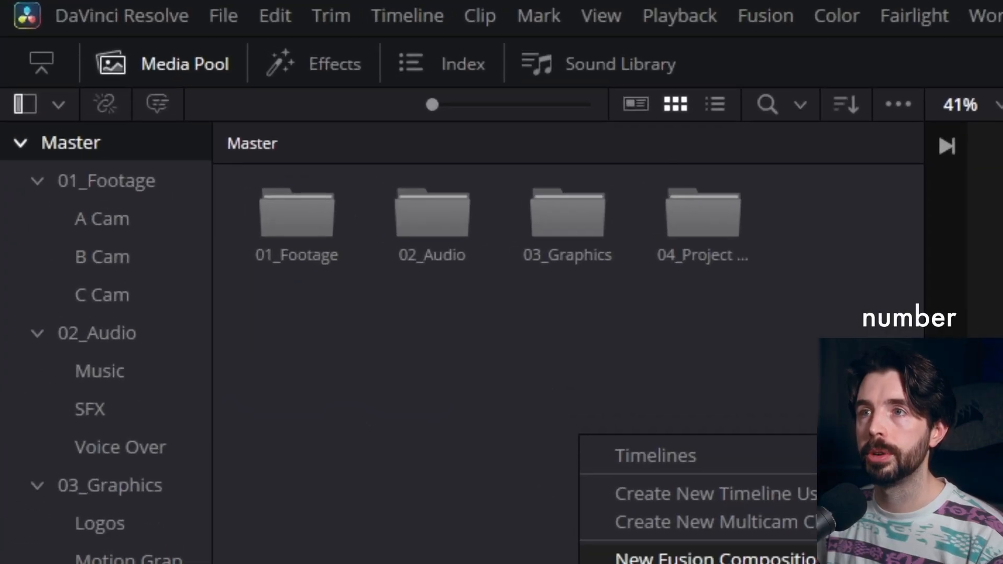
left_click(492, 453)
type("05_")
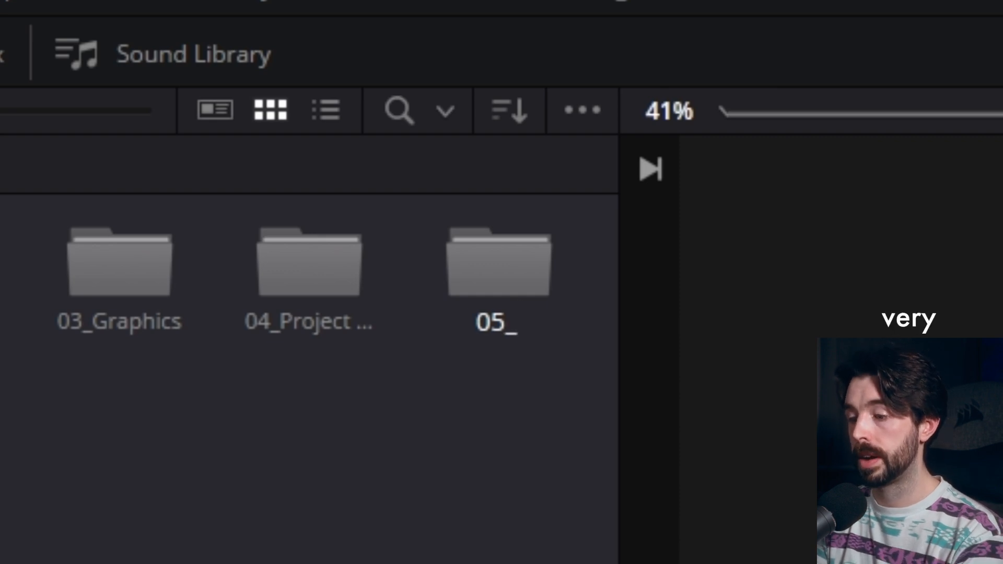
type("Fusion Clips")
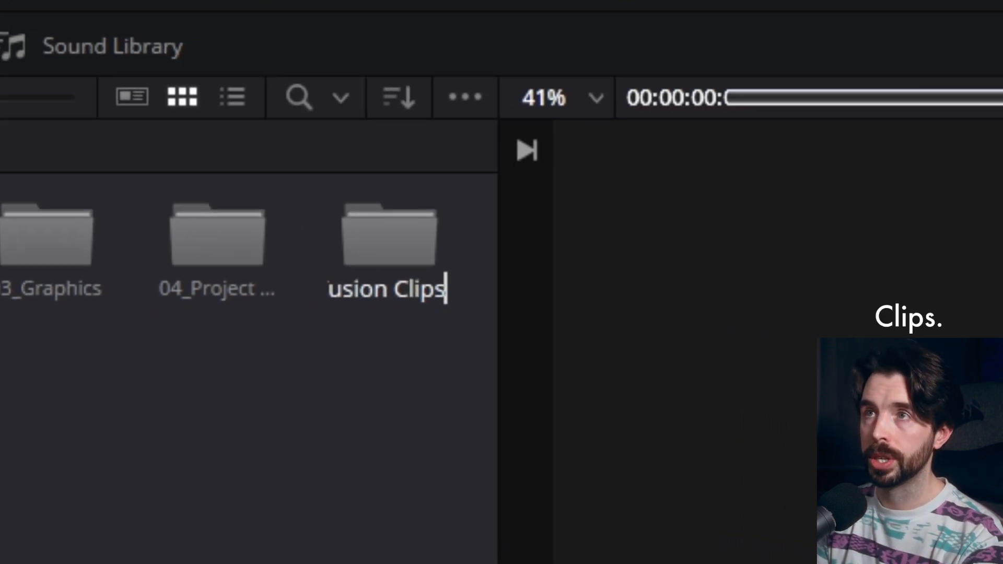
key("Return")
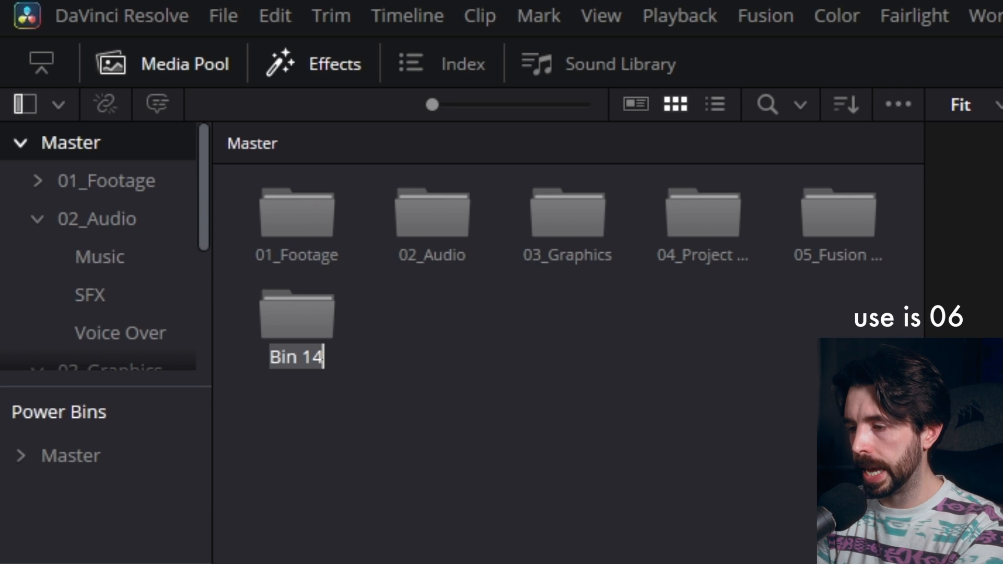
Step: Name the newly added bin in Master 06_Comps
type("06_")
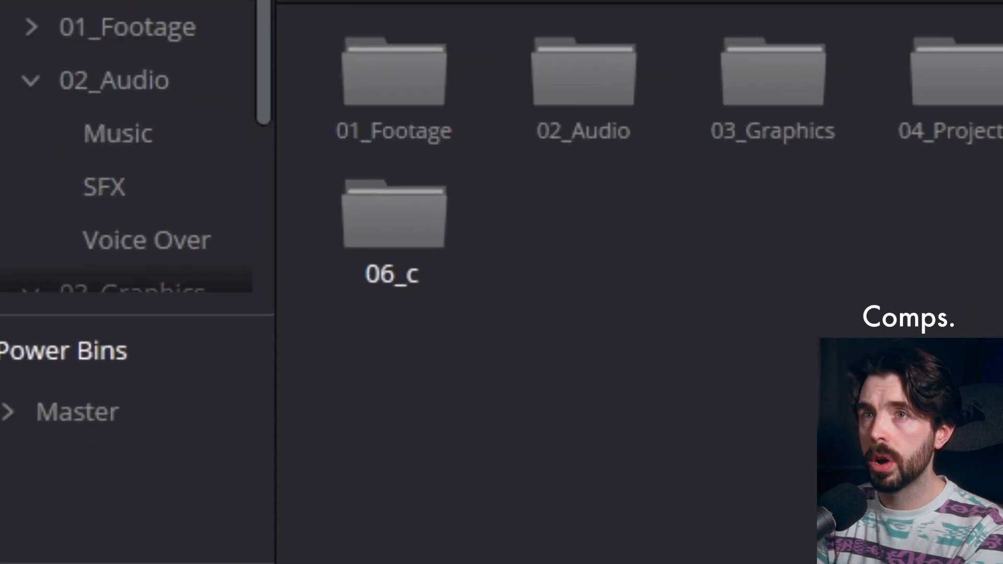
type("Comps")
key("Return")
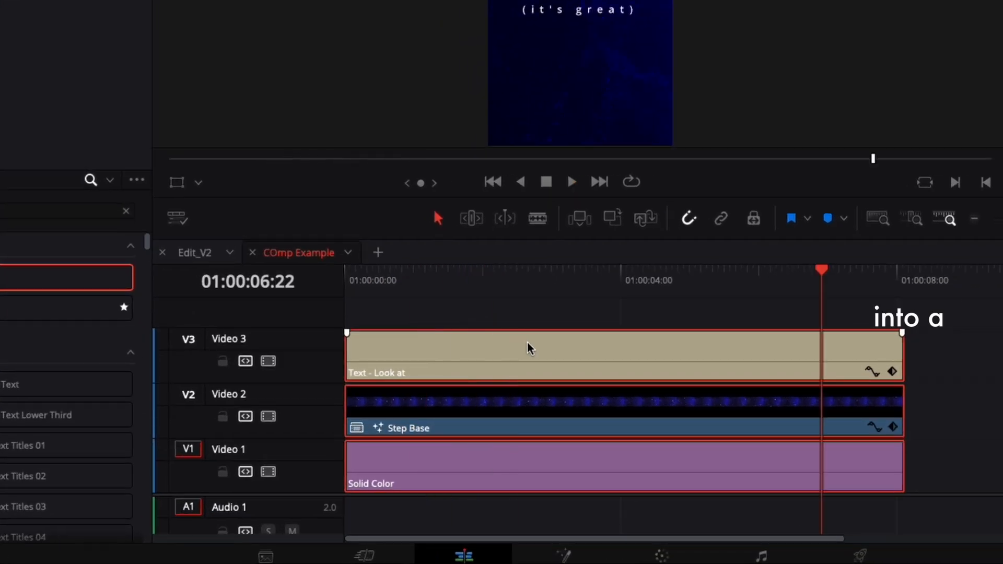
Step: Decompose the compound clip in place on the COmp Example timeline and select its Step Base clip on Video 2
right_click(528, 349)
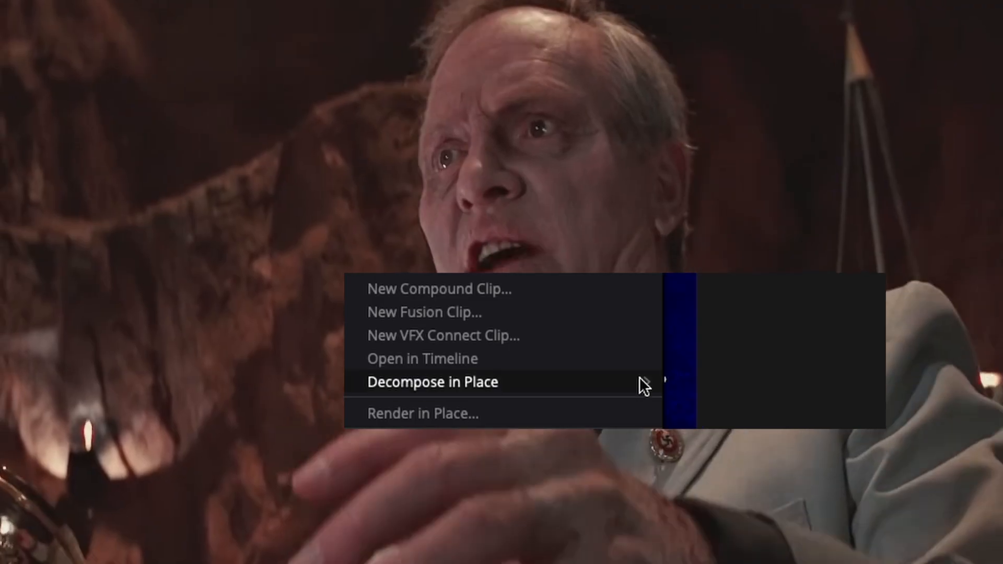
mouse_move(639, 382)
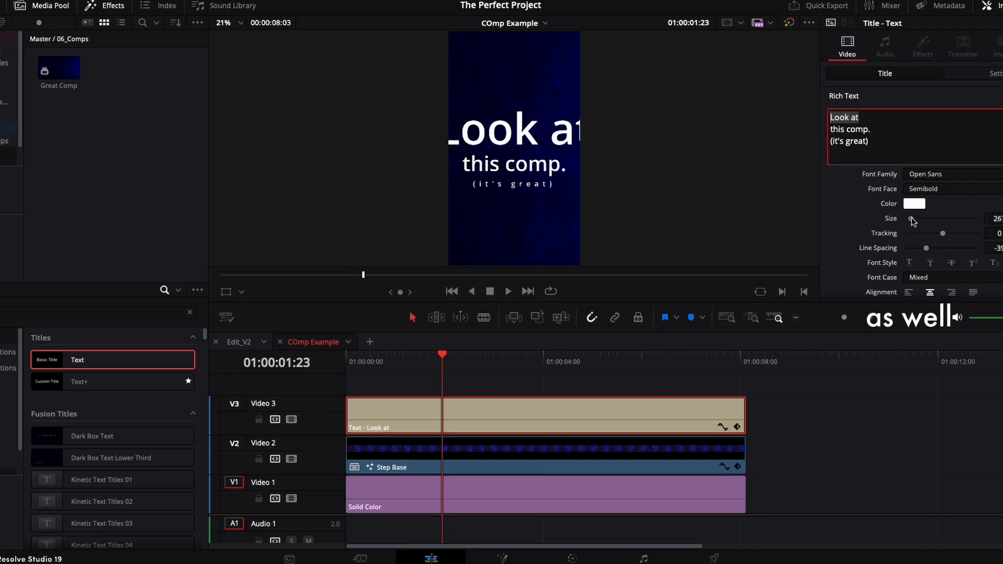
left_click(555, 444)
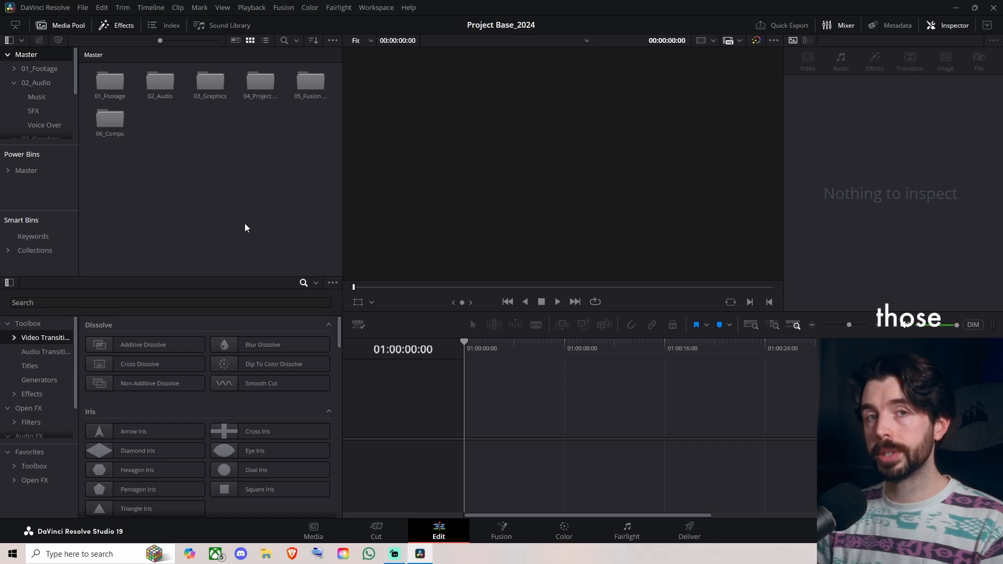
Step: In Project Base_2024, create a new bin in Master named 07_Timelines
right_click(206, 172)
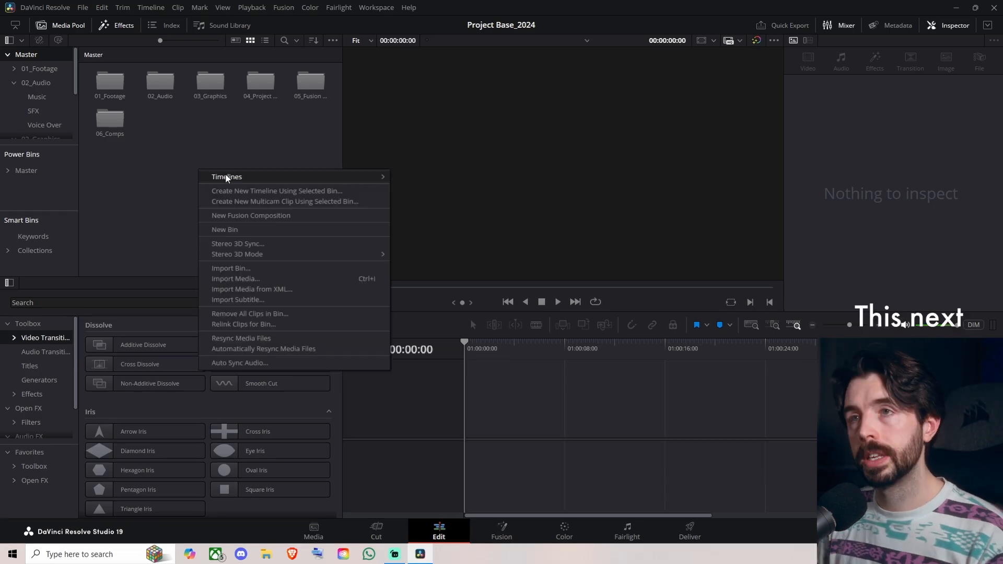
left_click(277, 238)
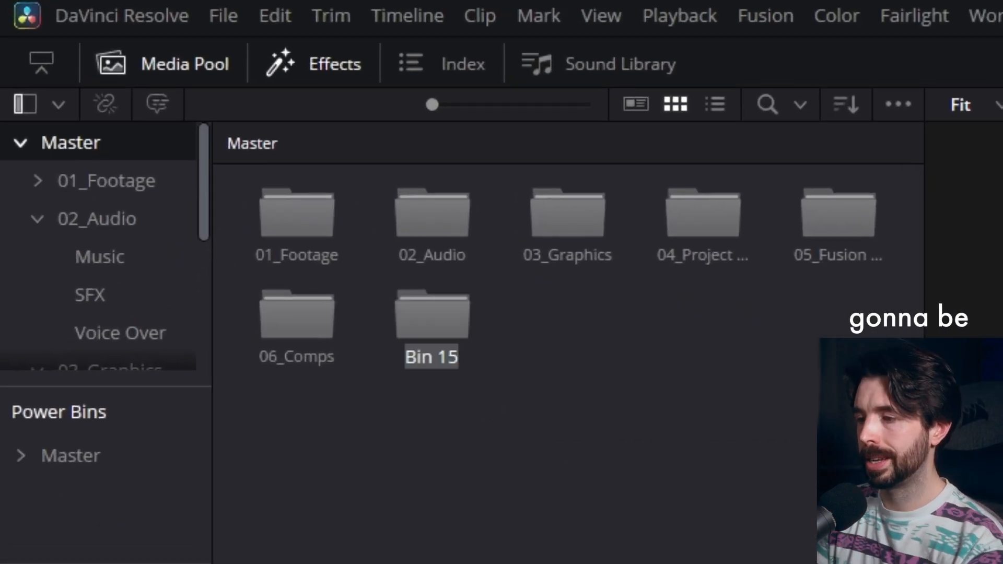
type("07_Timelines")
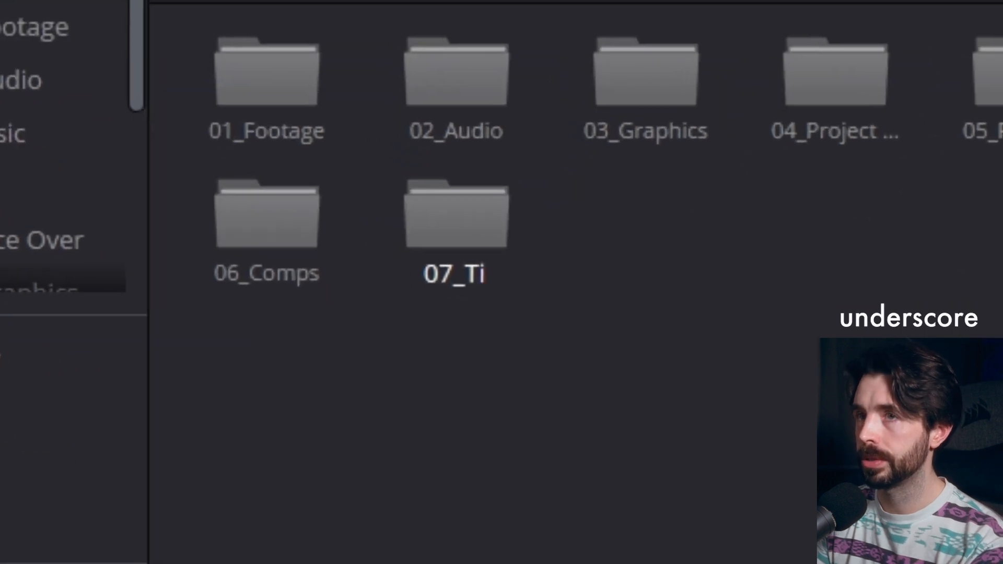
key("Return")
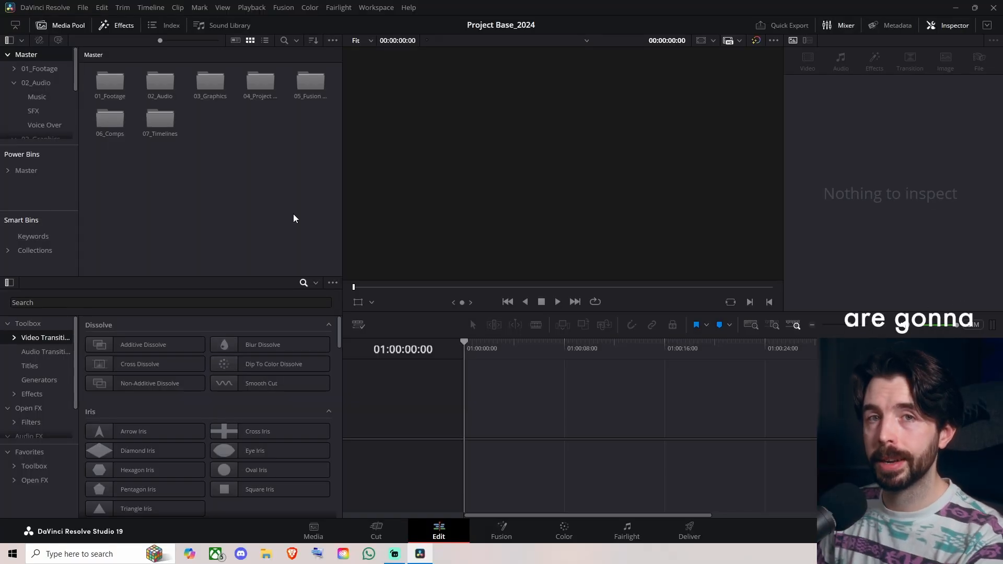
Step: Open the 07_Timelines bin and create an empty timeline named Edit inside it, using the project settings
double_click(160, 120)
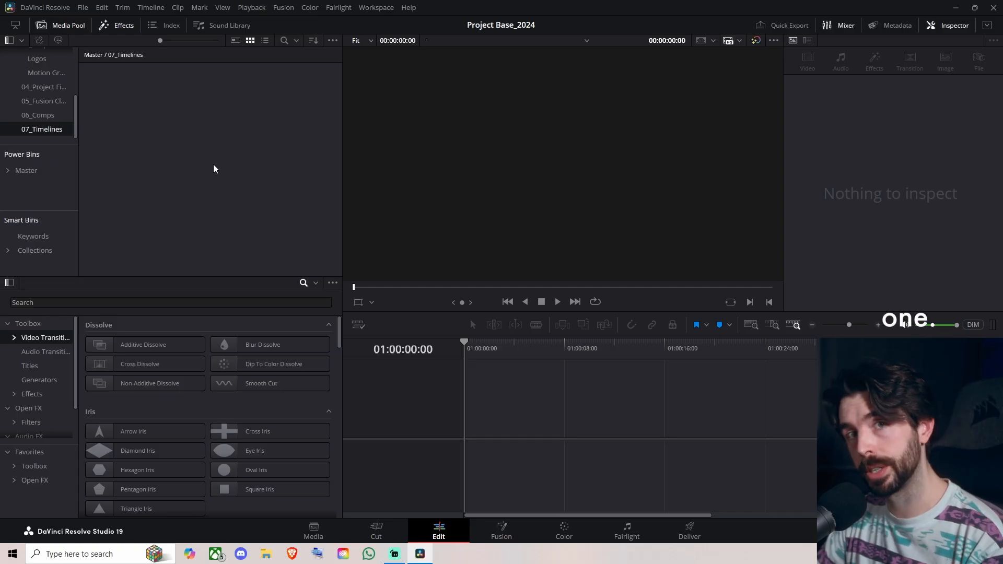
right_click(161, 113)
mouse_move(191, 126)
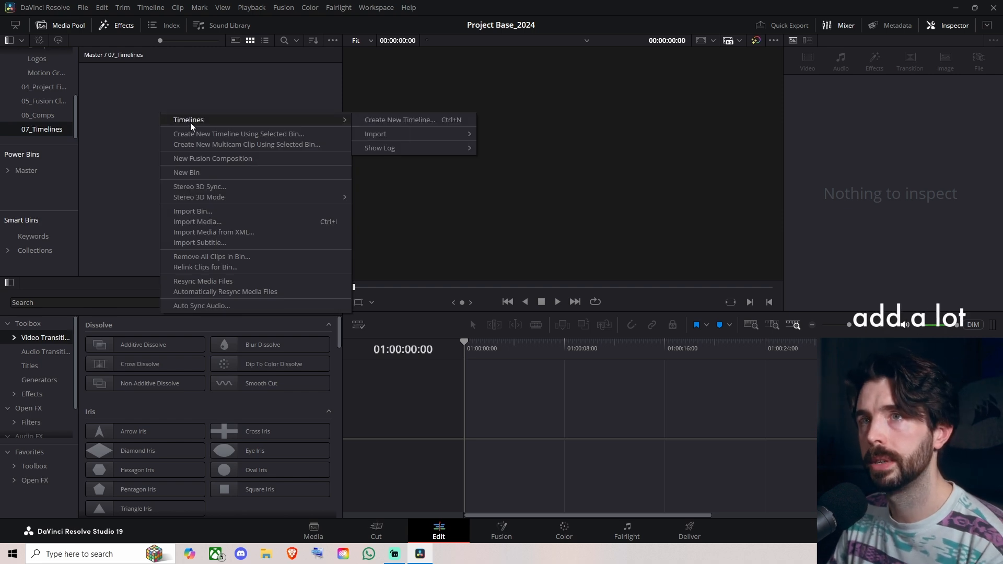
left_click(390, 120)
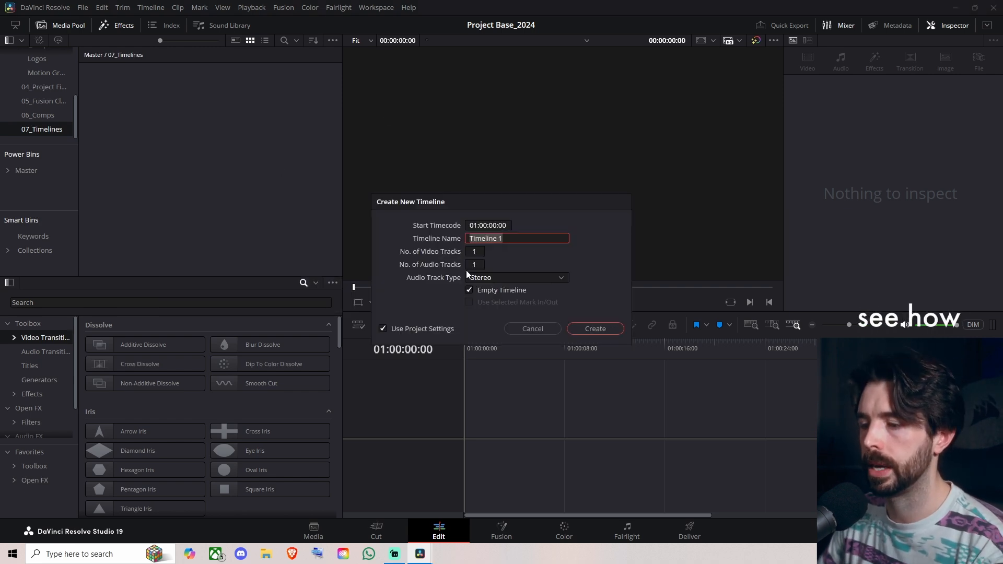
key("Return")
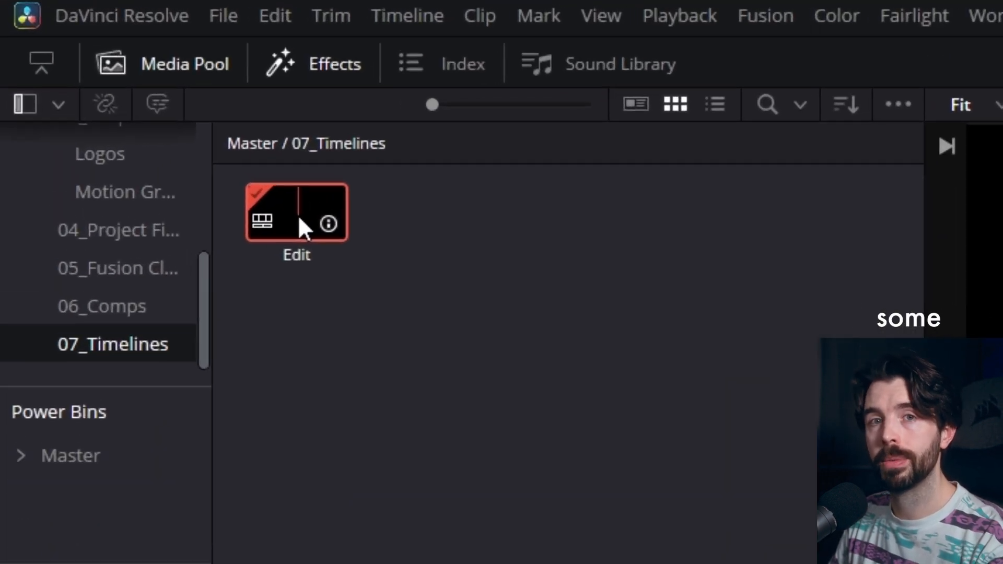
Step: Duplicate the Edit timeline in the 07_Timelines bin and open the copy
right_click(298, 218)
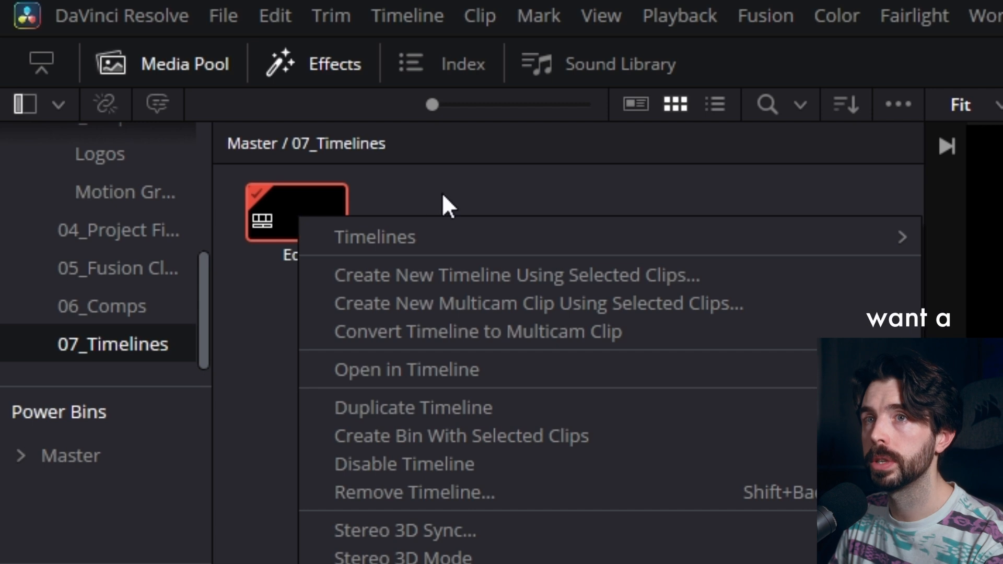
left_click(453, 413)
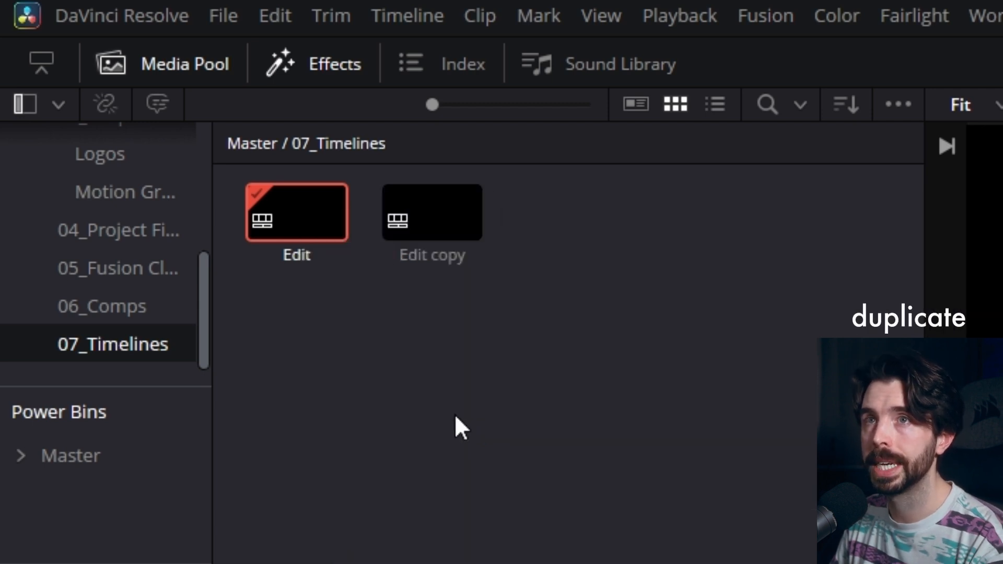
left_click(447, 261)
Step: Create a new bin named Previous Versions inside 07_Timelines
right_click(724, 256)
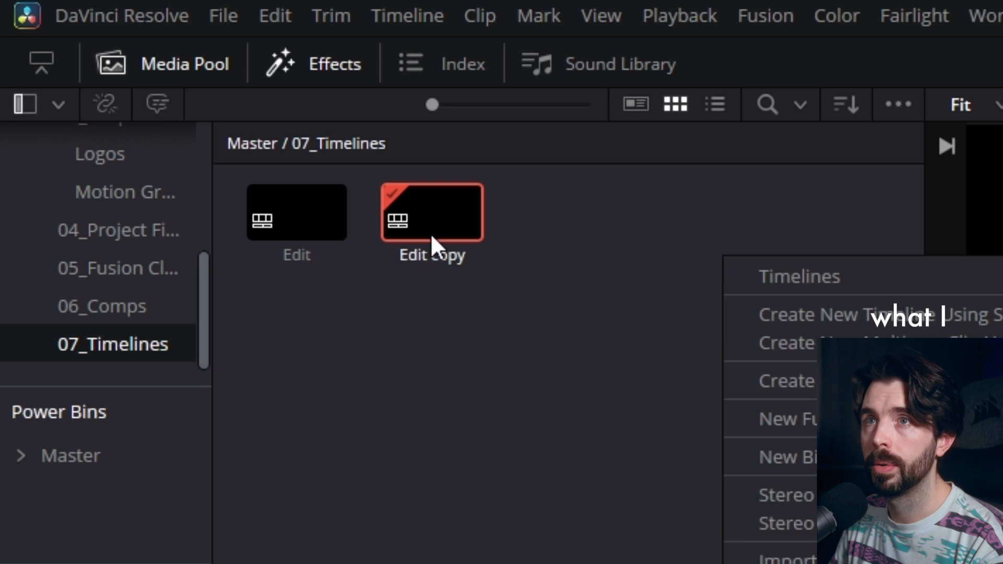
left_click(786, 457)
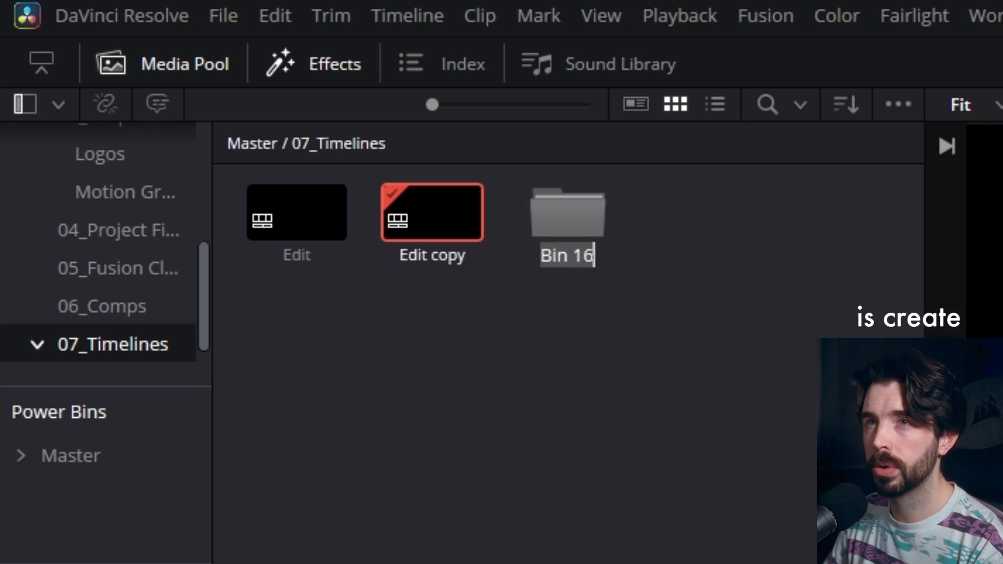
type("OP")
key("Return")
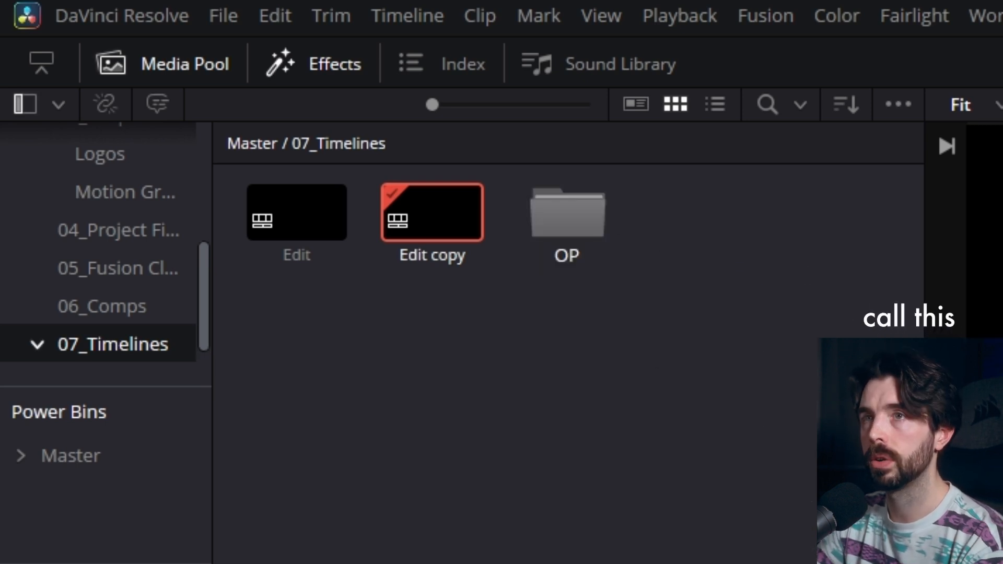
key("BackSpace")
type("Prev")
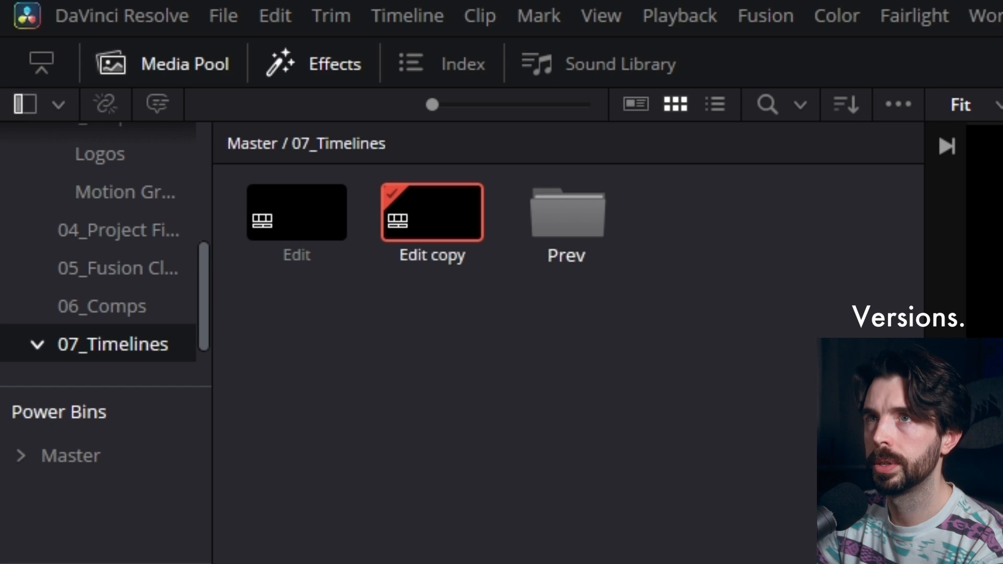
type("ious Ver")
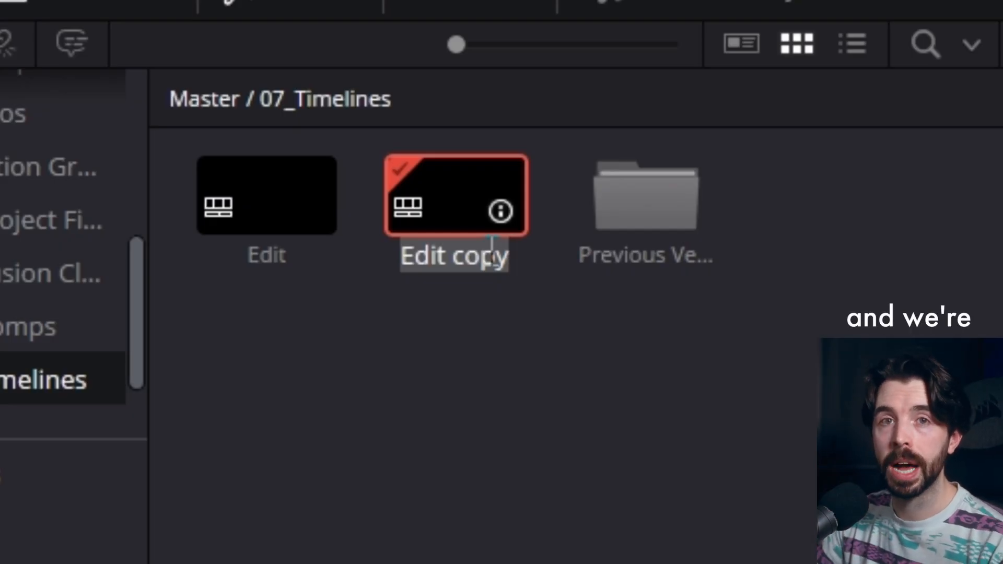
Step: Rename the duplicated timeline as Edit V1 and move it into the Previous Versions bin
type("Edit V1")
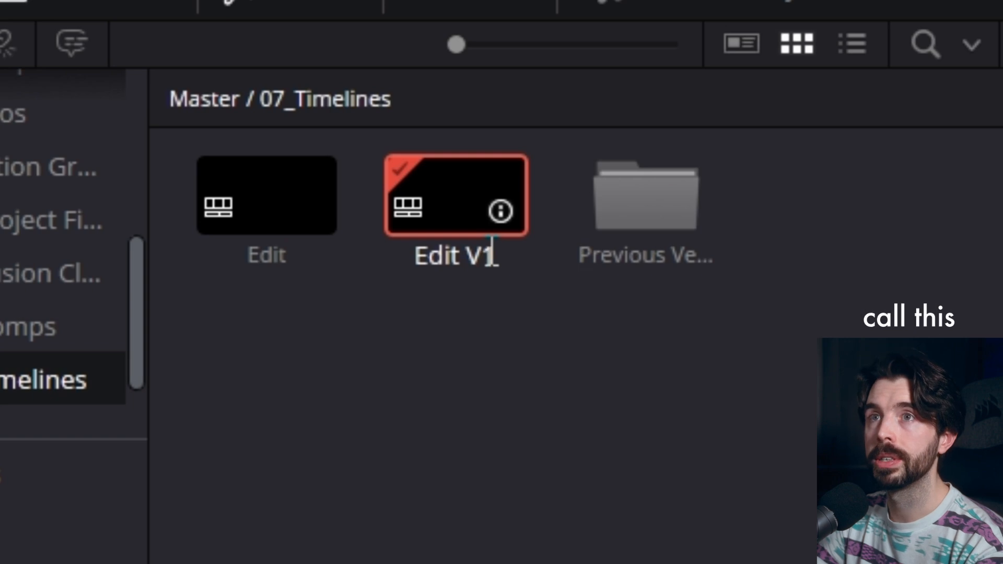
left_click_drag(459, 193, 606, 201)
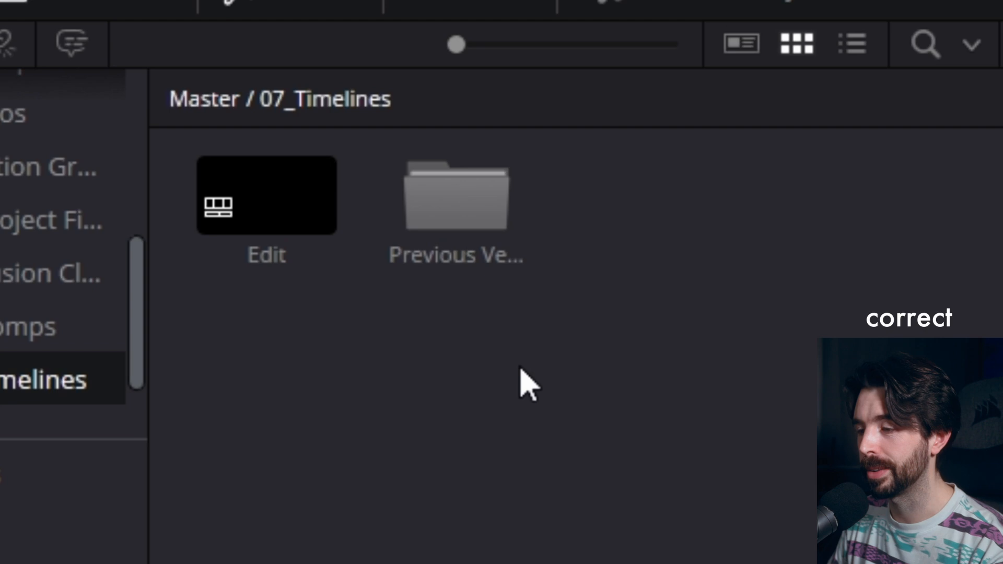
Step: Return to the Master bin and create a new bin in it named 08_Exports
scroll(42, 104, "up", 5)
left_click(38, 91)
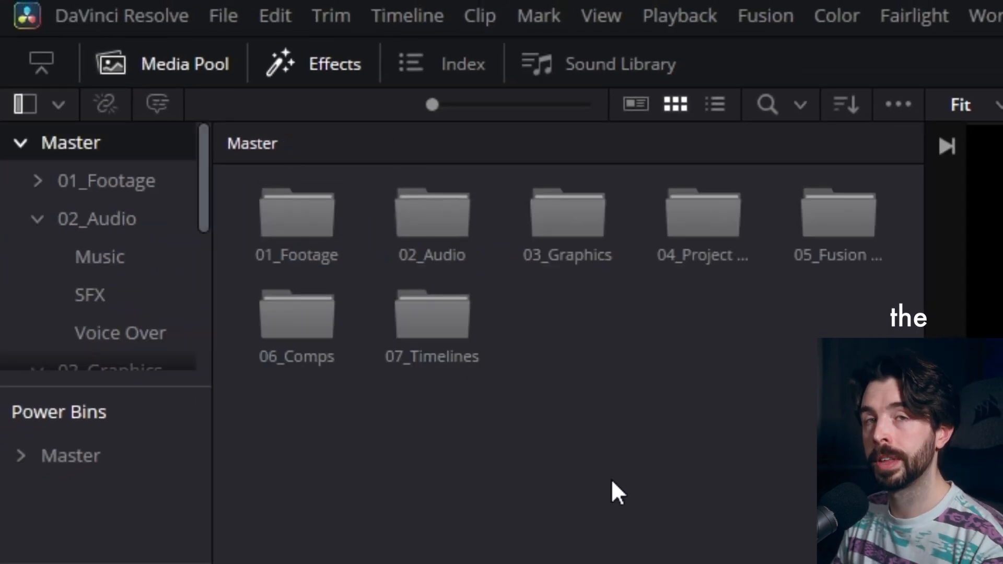
right_click(624, 433)
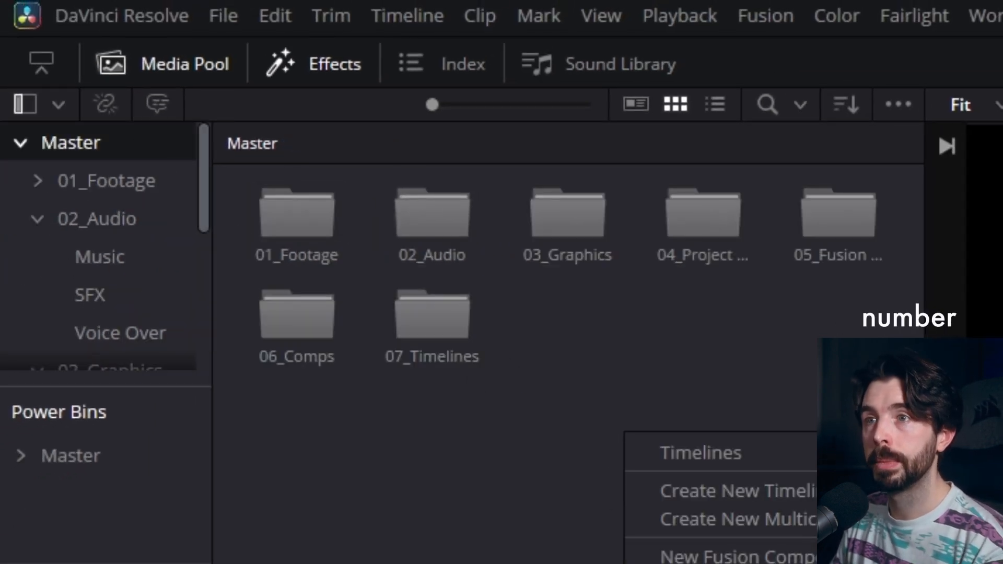
left_click(684, 563)
type("08_Exports")
key("Return")
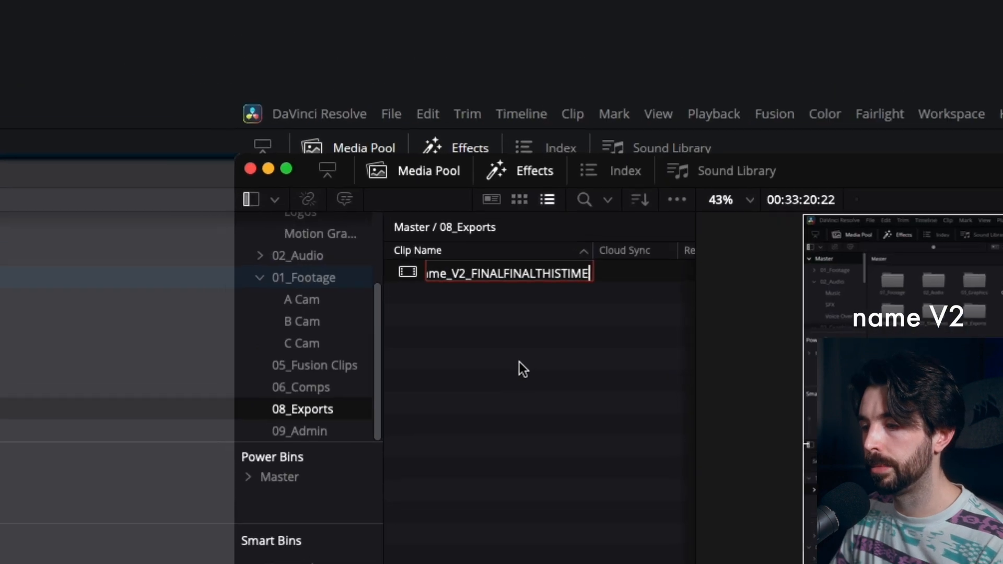
Step: Extend the name of the clip in the 08_Exports bin so it ends in V2_FINALFINALTHISTIMEITSDONE
type("IT")
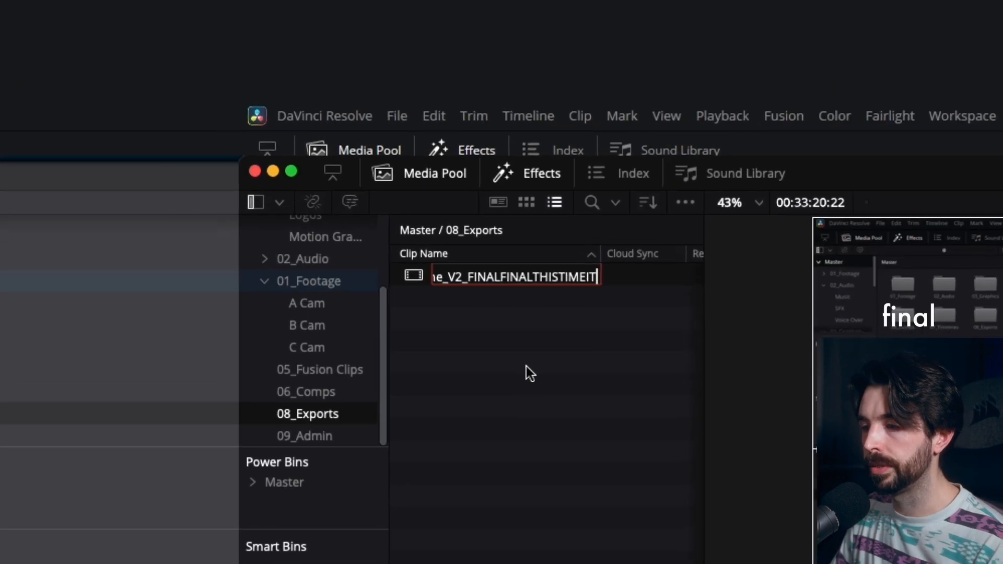
type("SDONE.")
key("BackSpace")
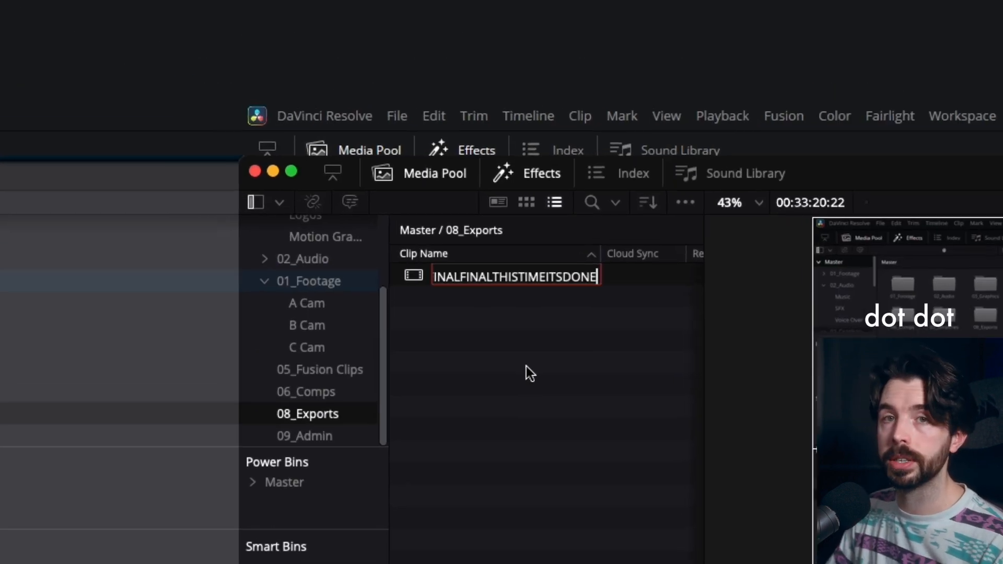
type(".")
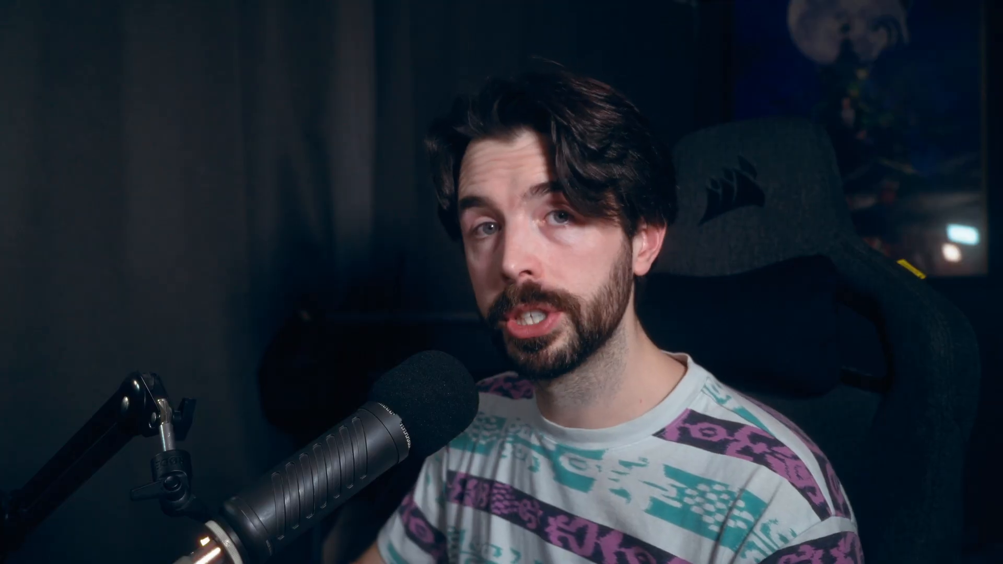